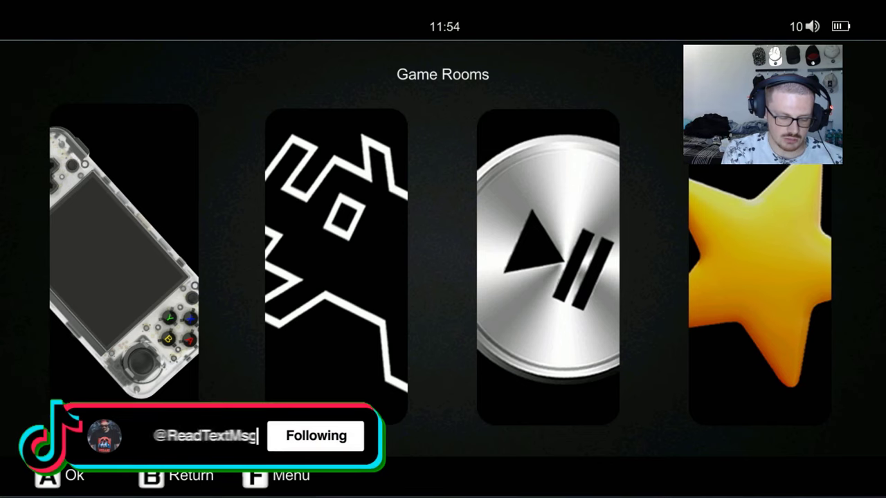
Step: Open System information on the RG35XXH and step through firmware version, user disk and system disk usage
key(f)
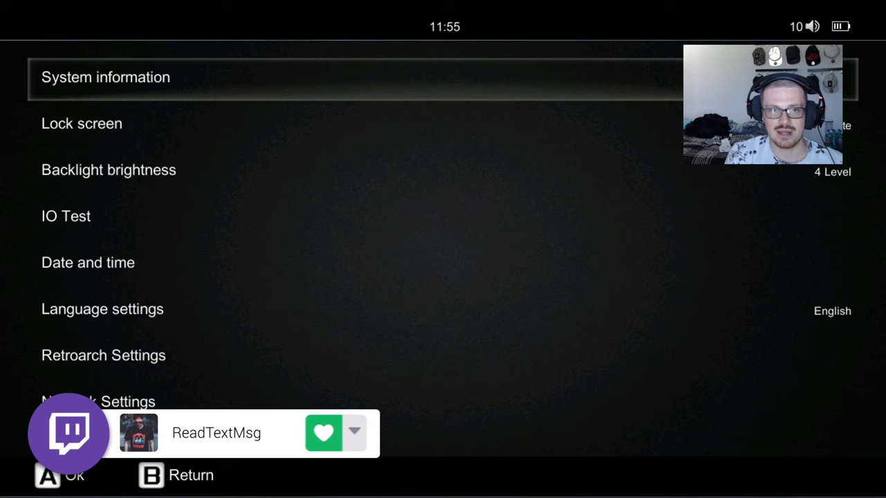
key(Return)
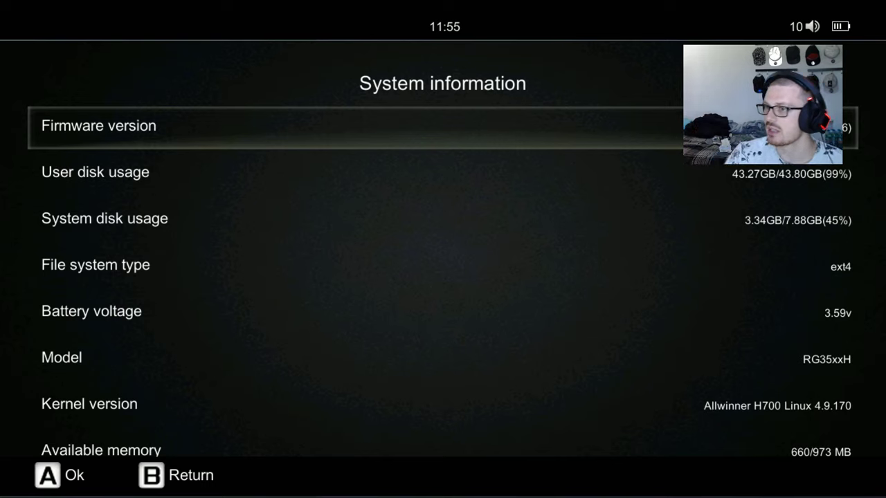
key(Down)
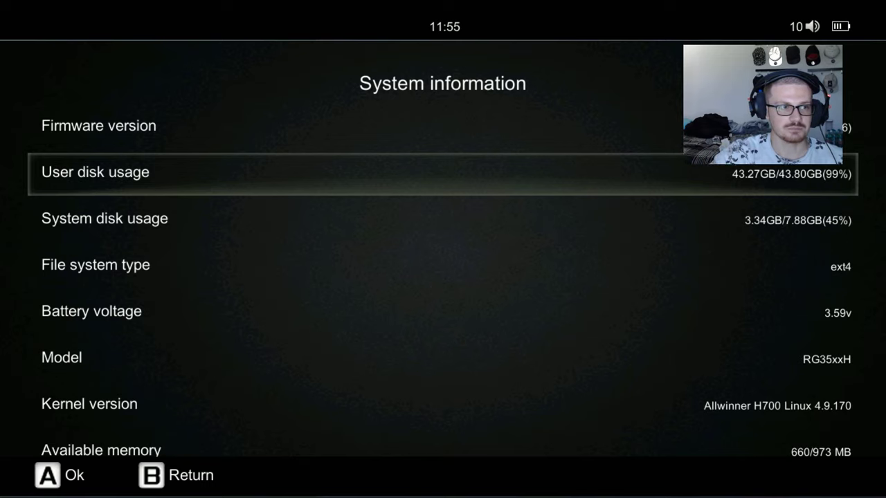
key(Down)
key(Down)
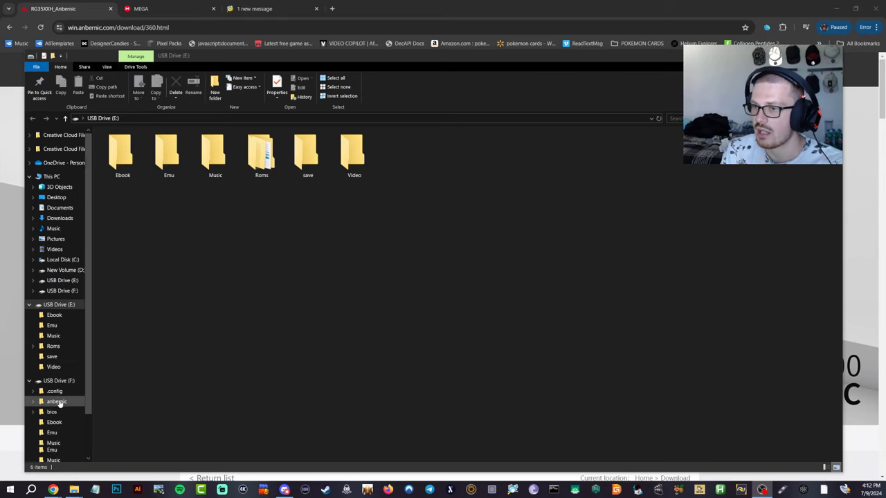
Step: Browse the Roms folders on E: and F:, checking the FBNEO and EASYRPG subfolders
scroll(63, 346, down, 2)
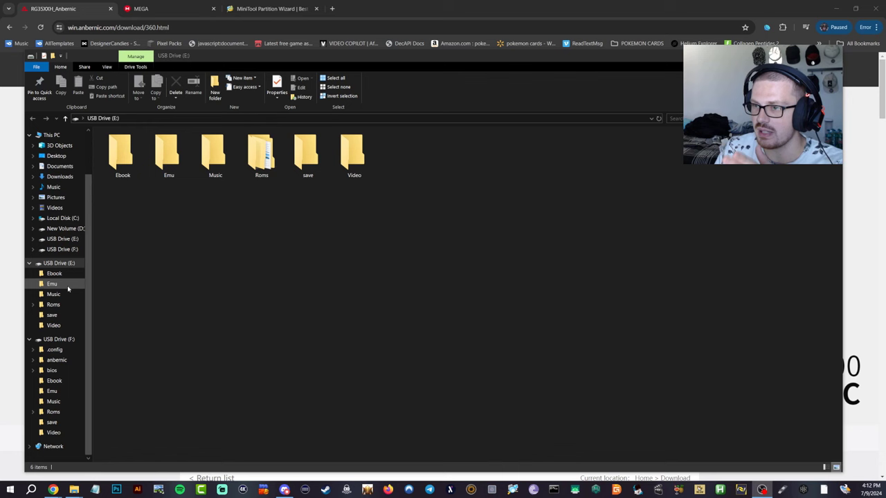
click(54, 305)
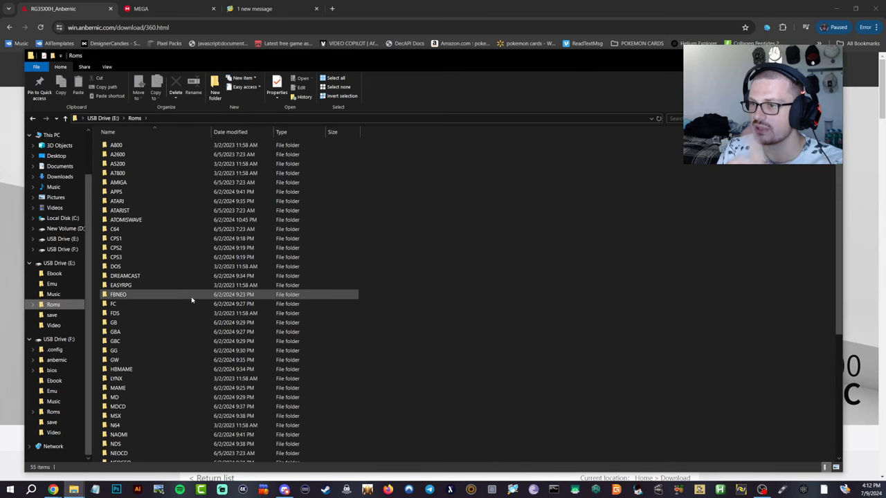
double_click(168, 296)
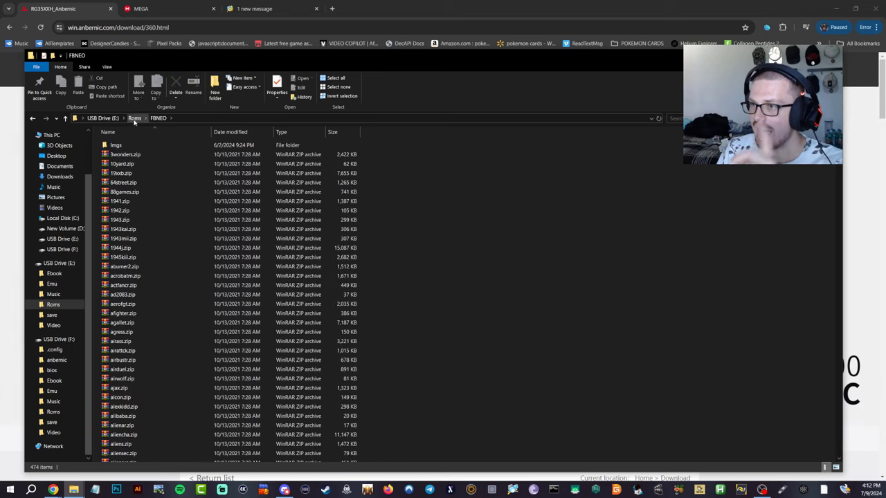
click(134, 118)
click(53, 411)
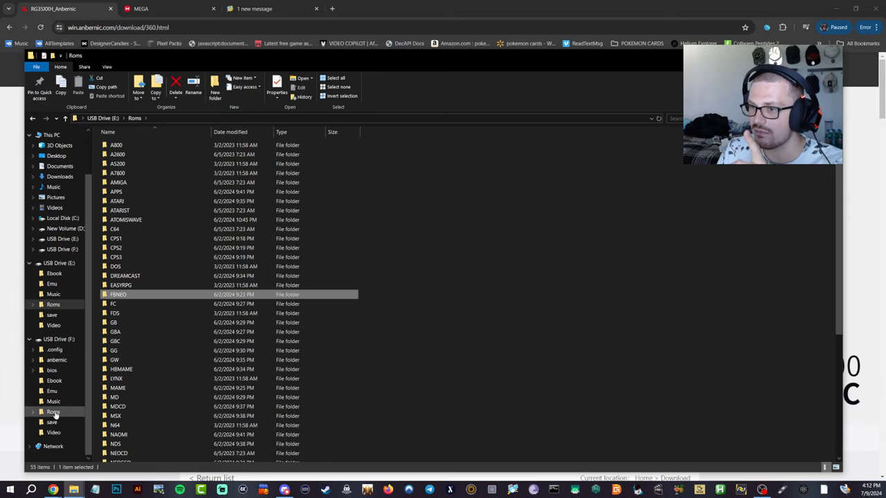
double_click(139, 275)
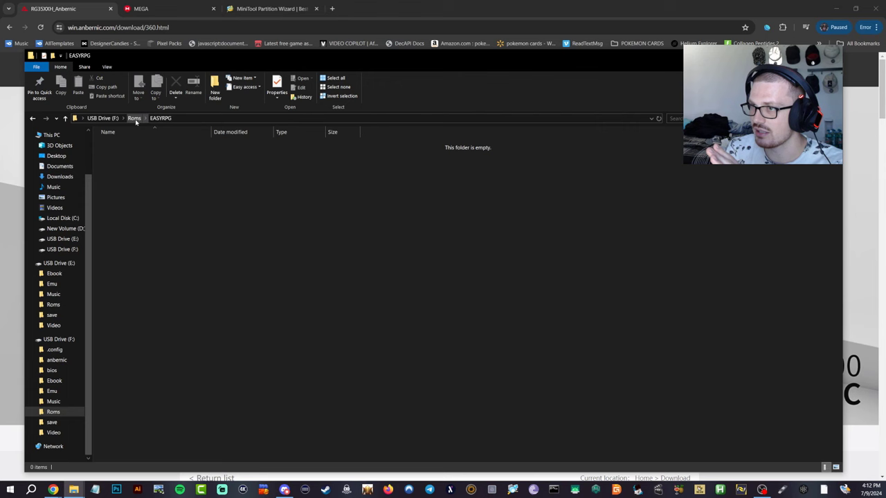
click(134, 119)
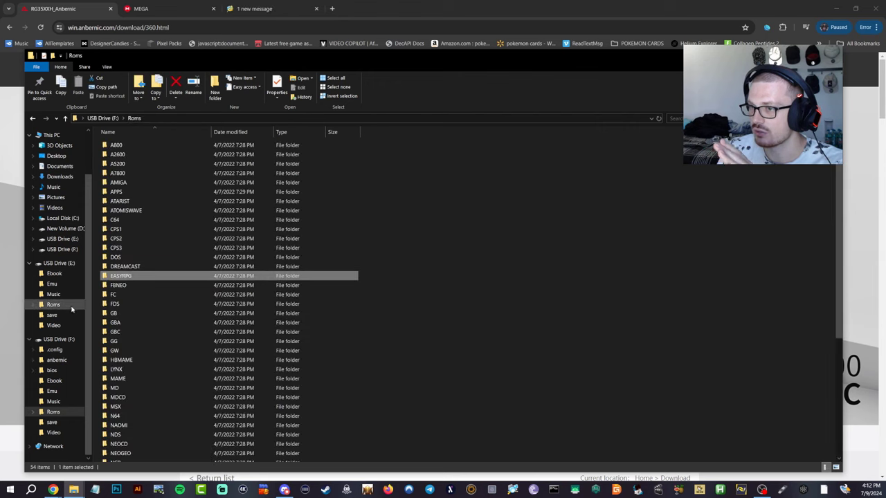
Step: Check F:'s bios and save folders, then open the empty Video folder on E:
click(54, 371)
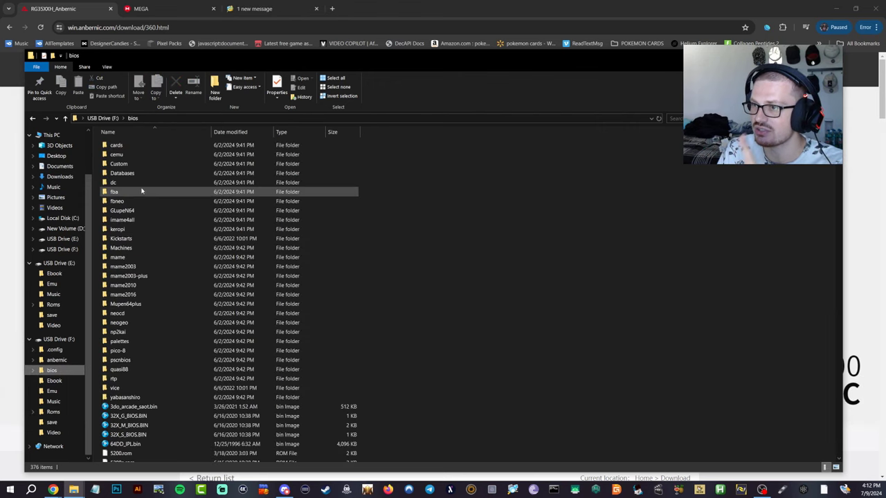
scroll(150, 237, down, 10)
scroll(160, 392, up, 4)
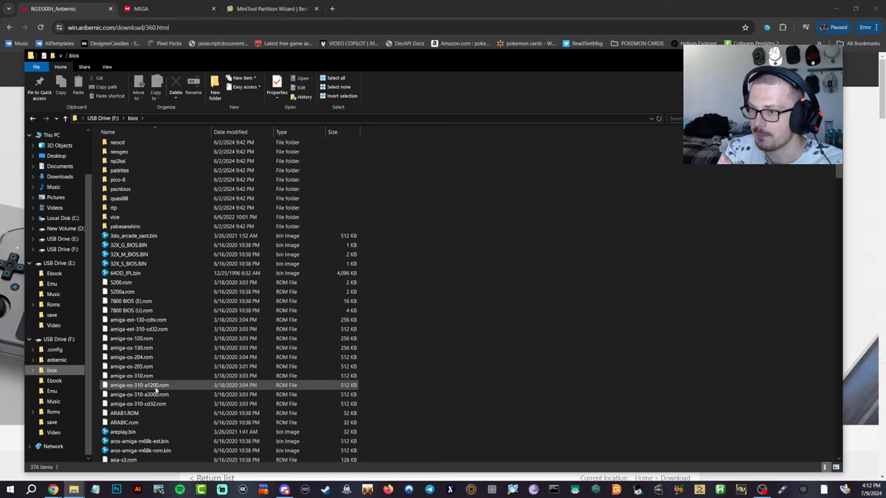
scroll(157, 384, up, 6)
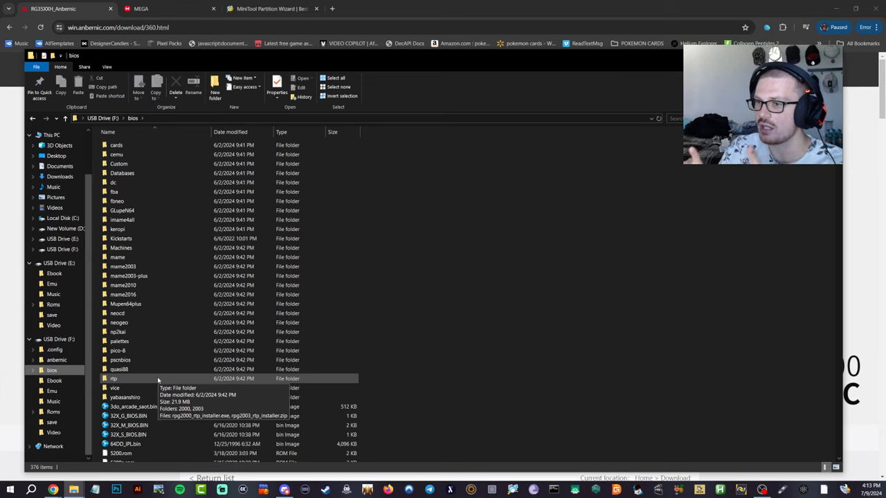
click(51, 422)
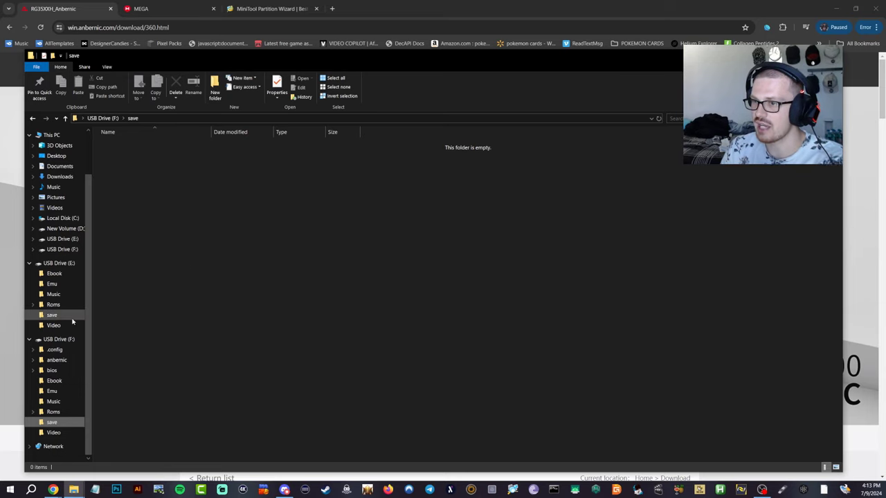
click(53, 325)
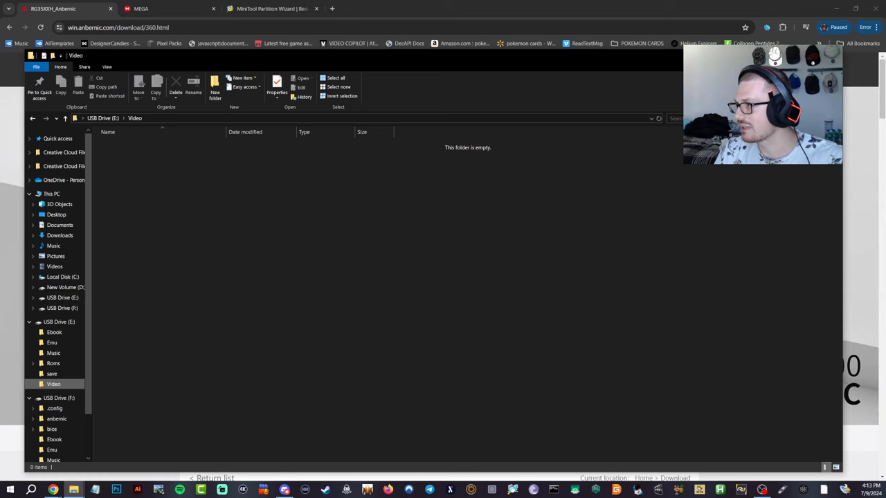
Step: On the Anbernic firmware page, read the newest V1.1.4 240626 Linux firmware heading and change log
key(alt+Tab)
scroll(298, 255, down, 6)
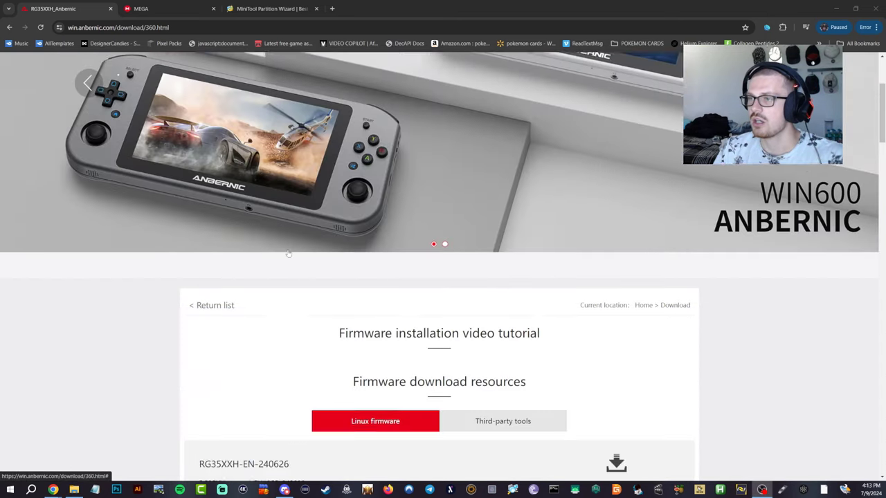
drag(305, 256, 286, 268)
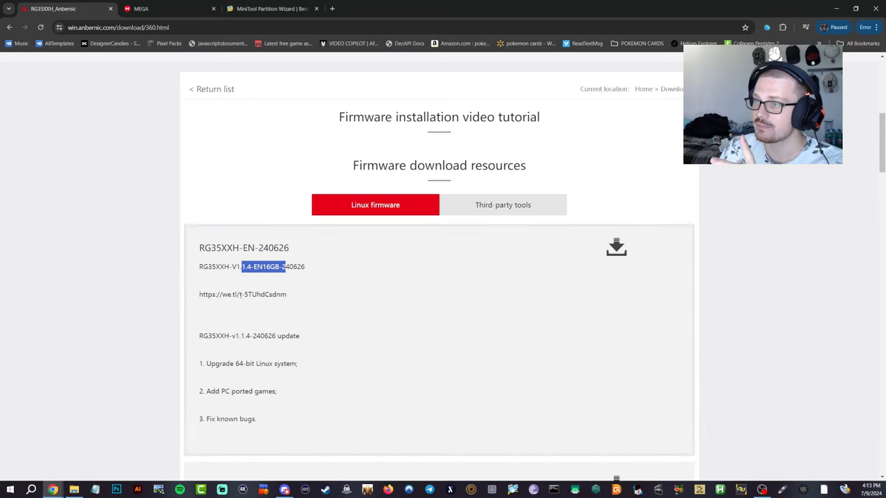
scroll(250, 305, down, 2)
scroll(250, 306, down, 4)
drag(290, 349, 269, 350)
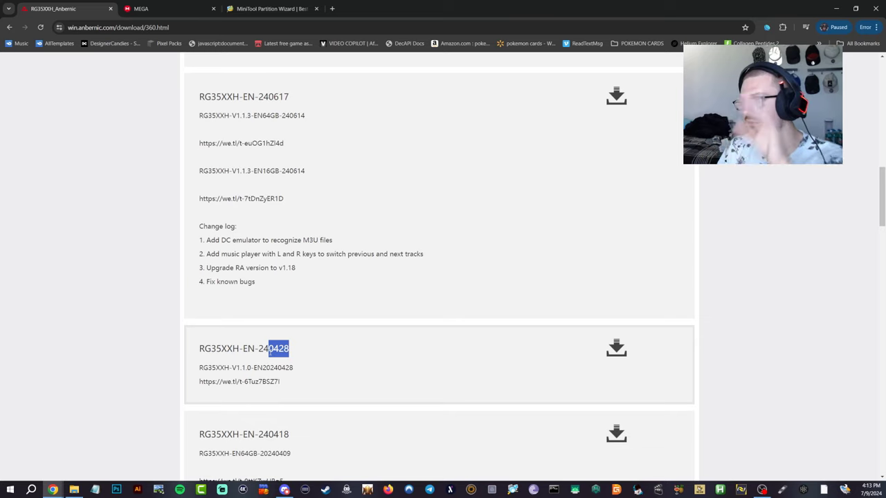
scroll(289, 316, up, 1)
drag(288, 316, 215, 253)
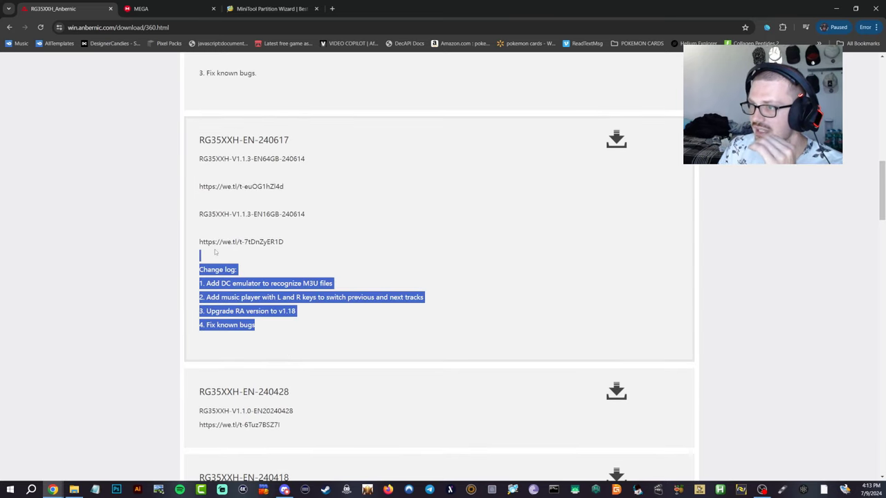
click(296, 241)
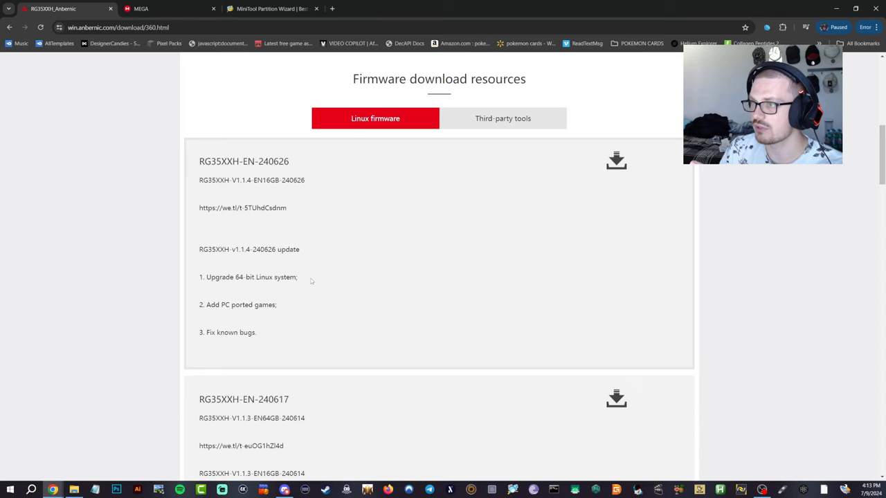
Step: Compare the older 240617 and 240428 firmware entries, then return to the MEGA download folder
drag(266, 187, 236, 182)
scroll(249, 208, down, 4)
drag(254, 320, 296, 356)
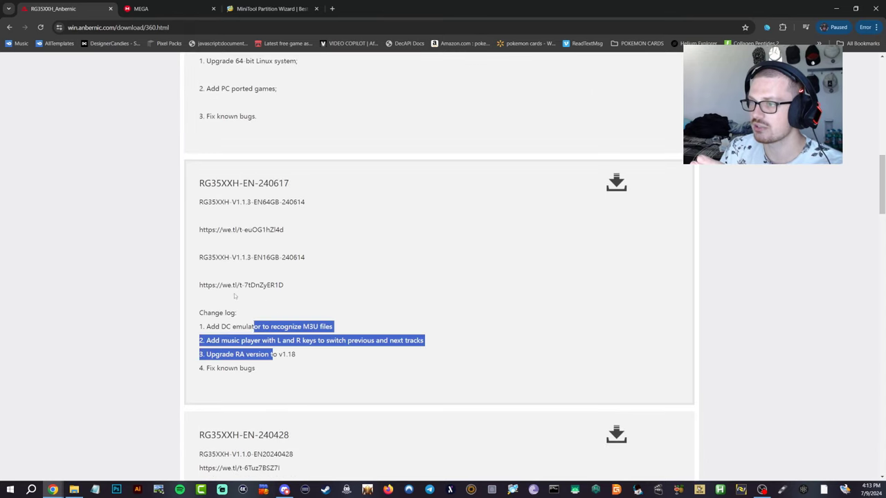
scroll(254, 297, up, 4)
drag(254, 296, 200, 258)
scroll(255, 277, up, 3)
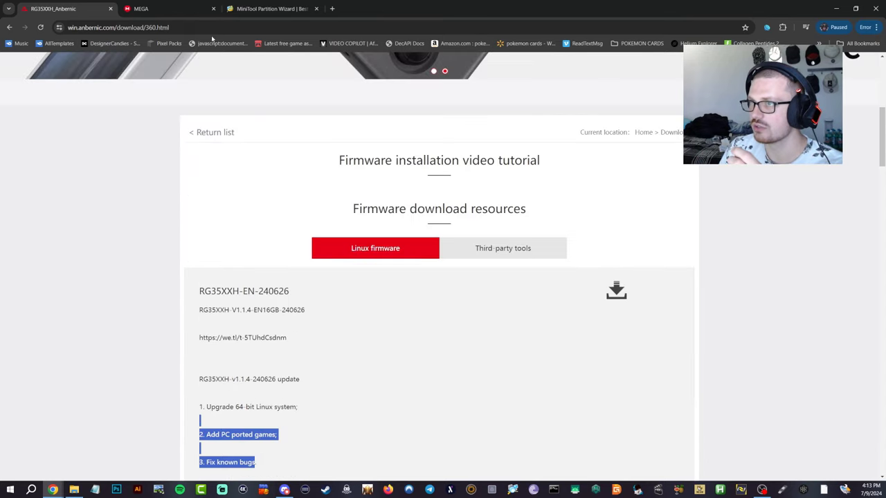
click(177, 14)
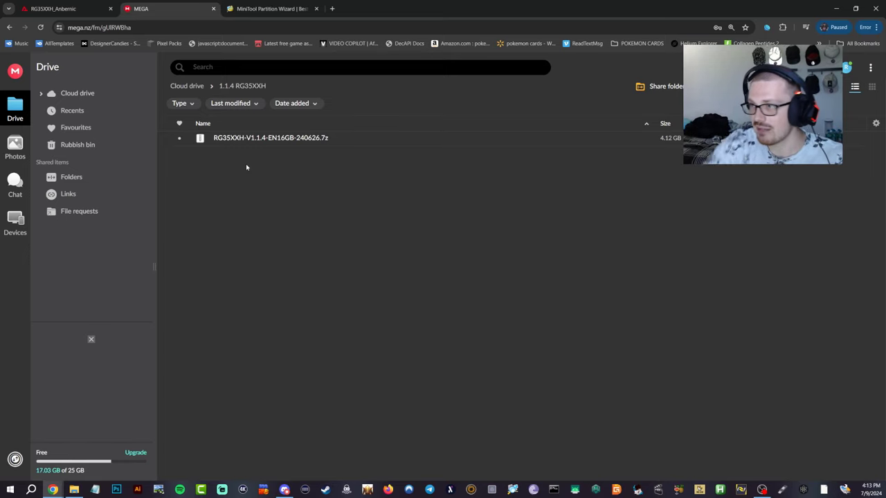
Step: Copy the V1.1.4 WeTransfer download link from the Anbernic firmware page
click(66, 9)
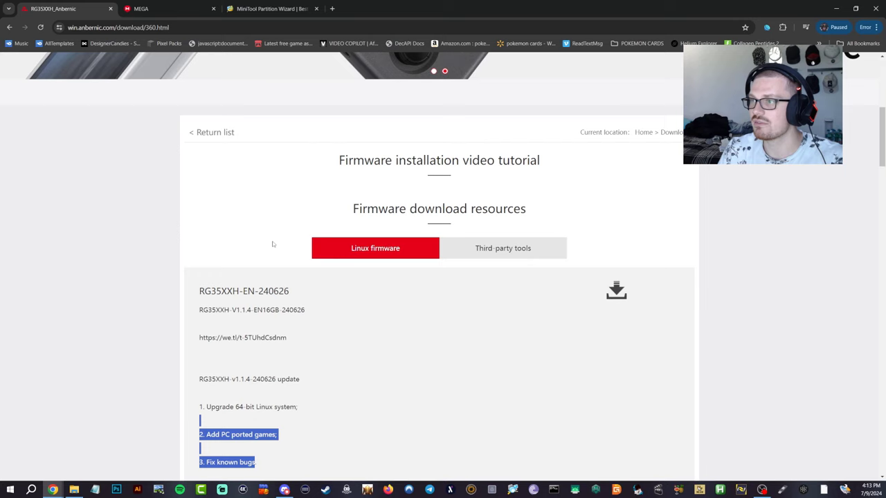
scroll(307, 347, down, 1)
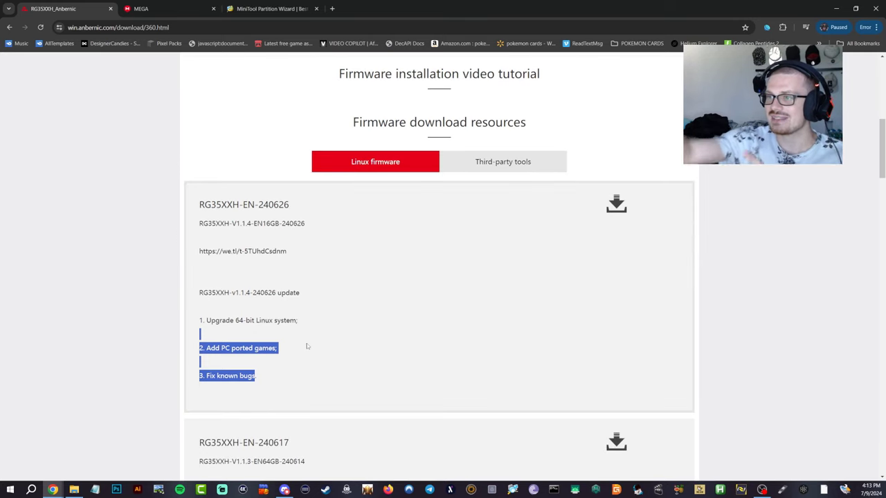
drag(288, 252, 199, 252)
right_click(205, 252)
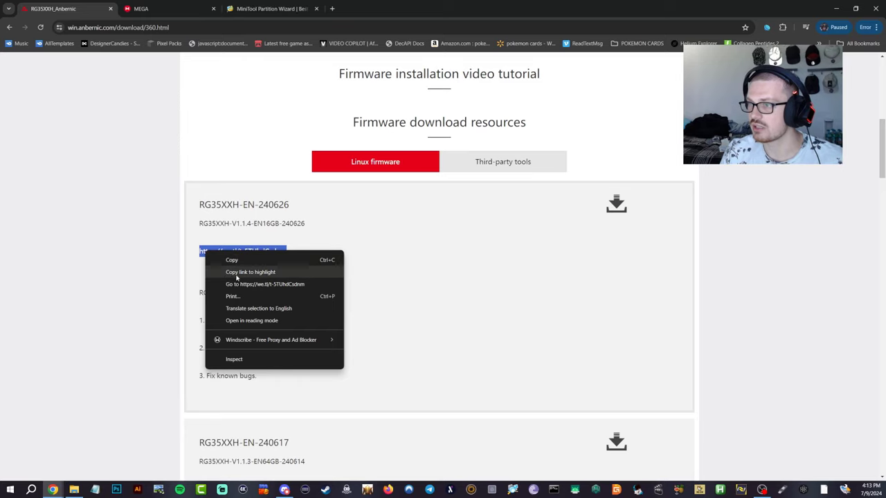
click(234, 260)
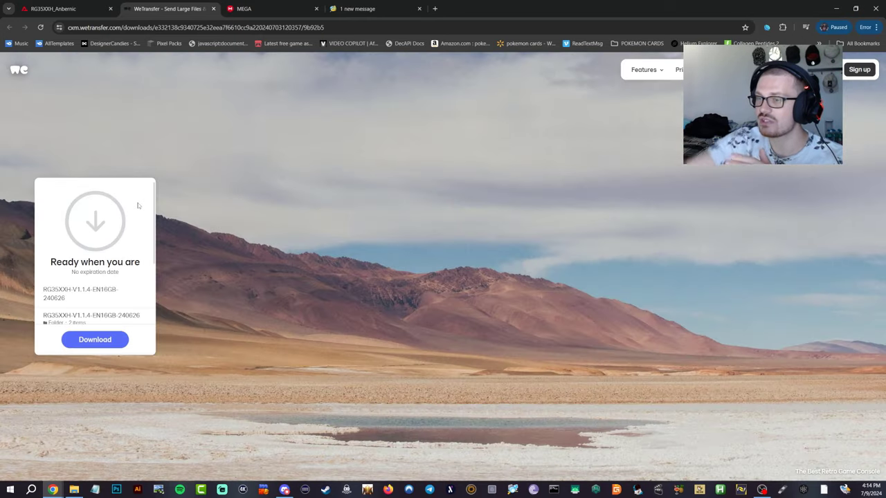
Step: Close the WeTransfer download page and return to the MEGA folder with the 7z file
scroll(107, 259, down, 1)
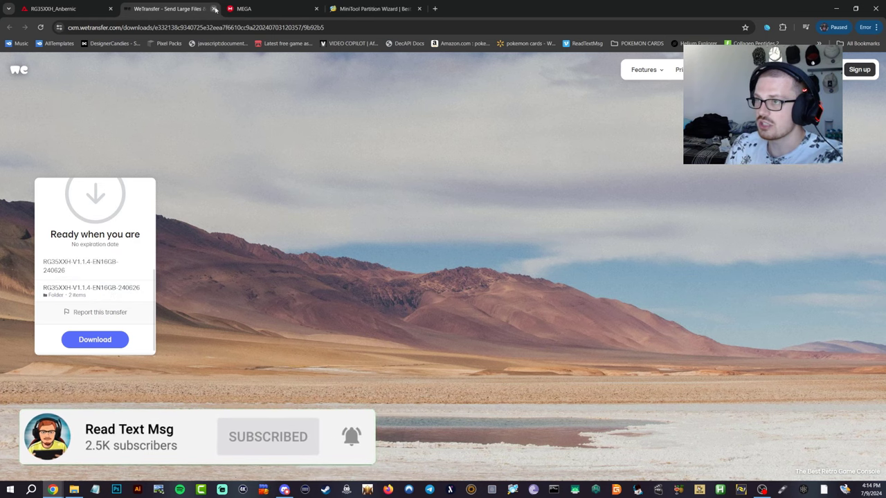
key(ctrl+w)
key(ctrl+Tab)
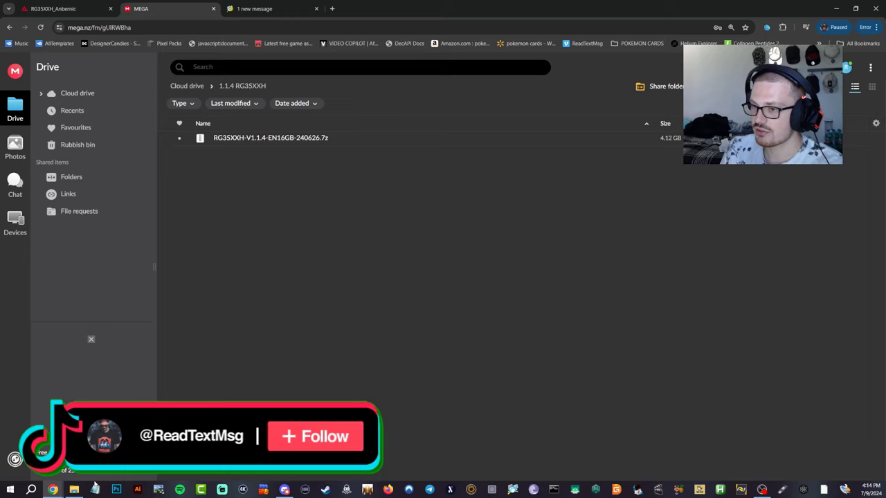
Step: Move File Explorer left and bring the RG35XXH-V1.1.4-EN16GB-240626 download folder in front of Chrome
click(74, 490)
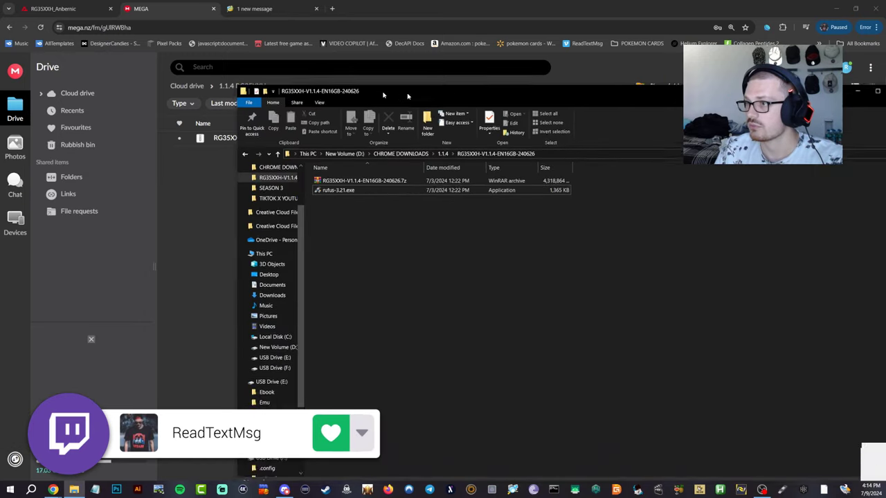
drag(409, 92, 282, 91)
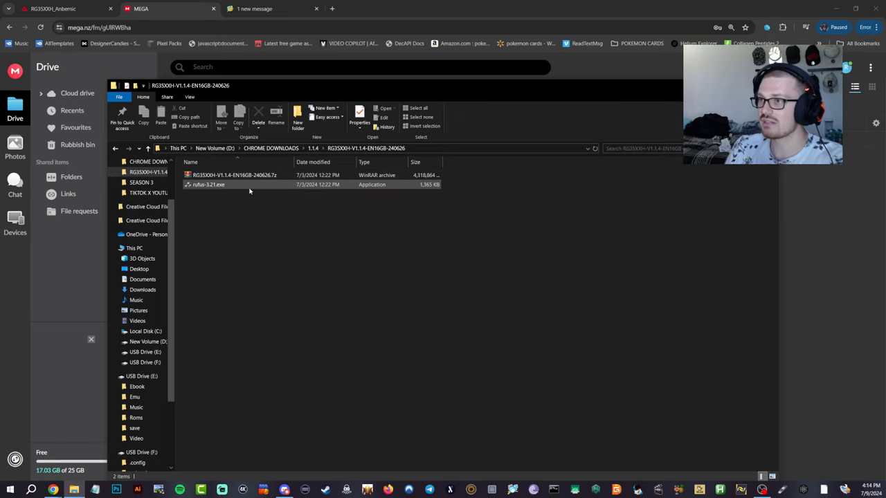
click(267, 9)
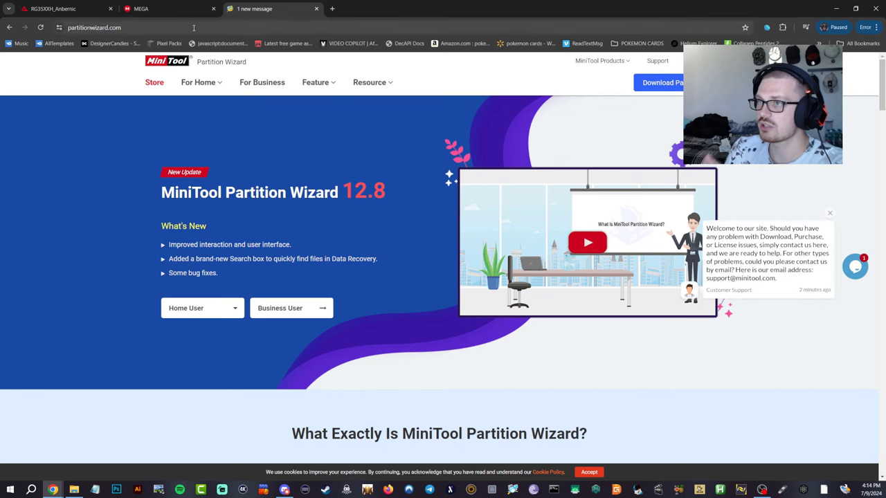
click(182, 10)
click(74, 490)
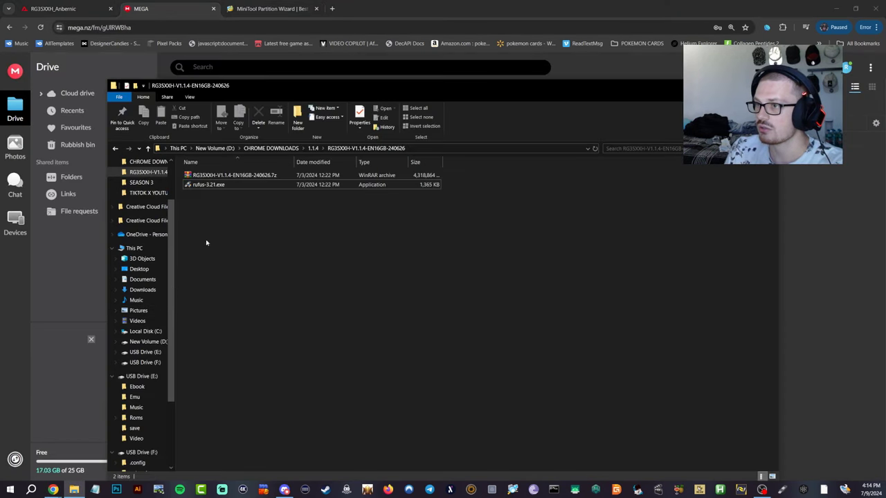
Step: Extract RG35XXH-V1.1.4-EN16GB-240626.7z with WinRAR into D:\CHROME DOWNLOADS\1.1.4
right_click(282, 178)
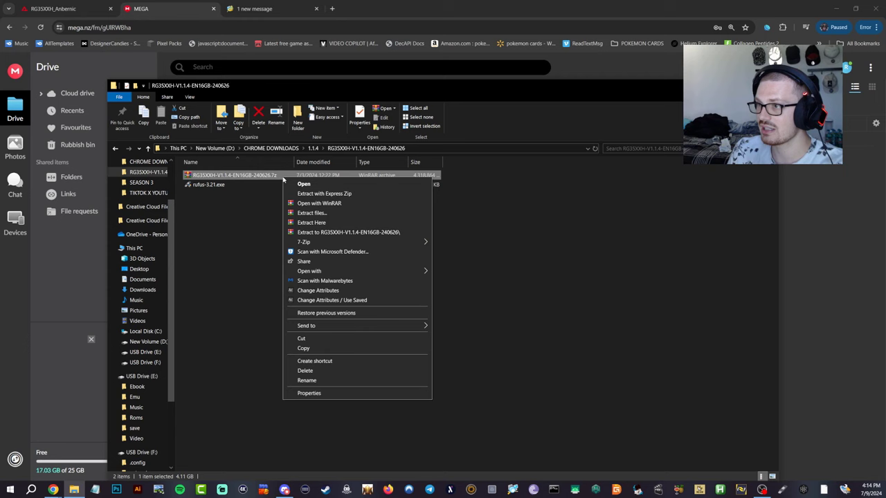
click(316, 213)
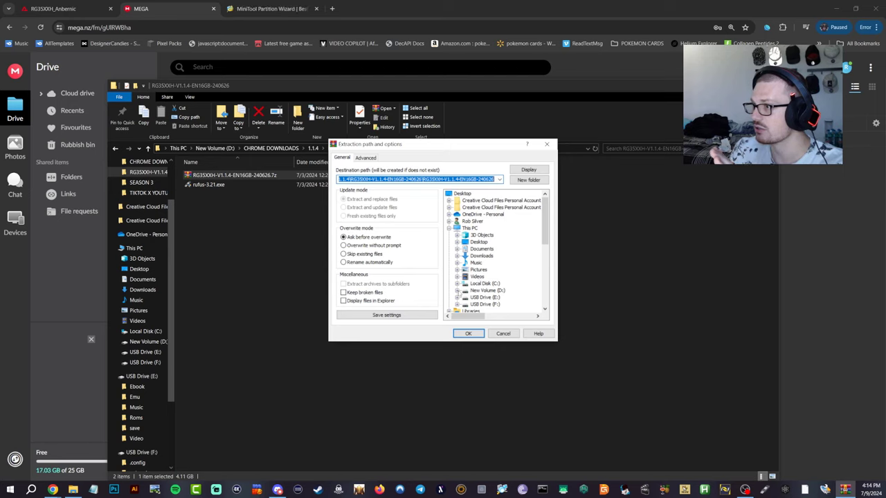
click(489, 290)
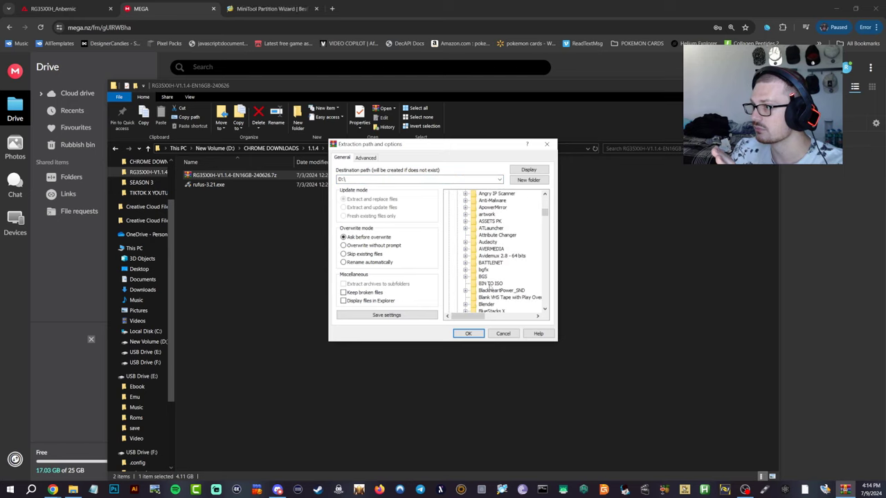
scroll(489, 286, down, 5)
click(465, 269)
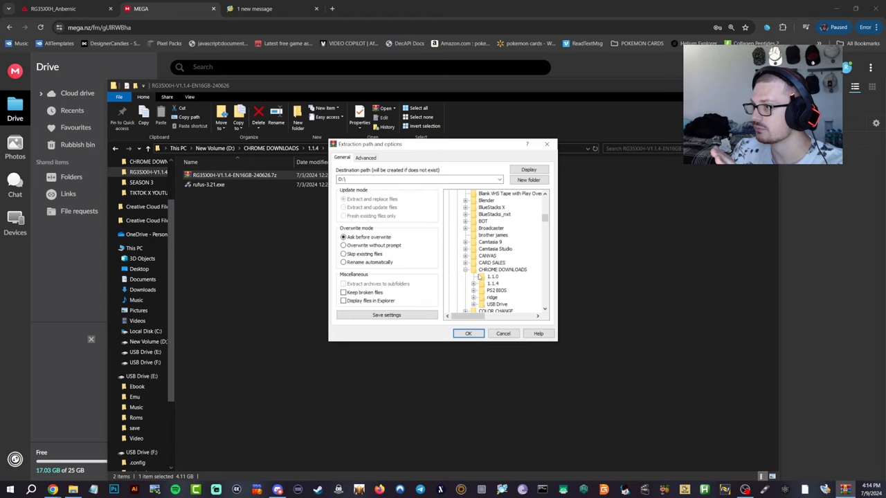
scroll(481, 277, down, 1)
click(492, 263)
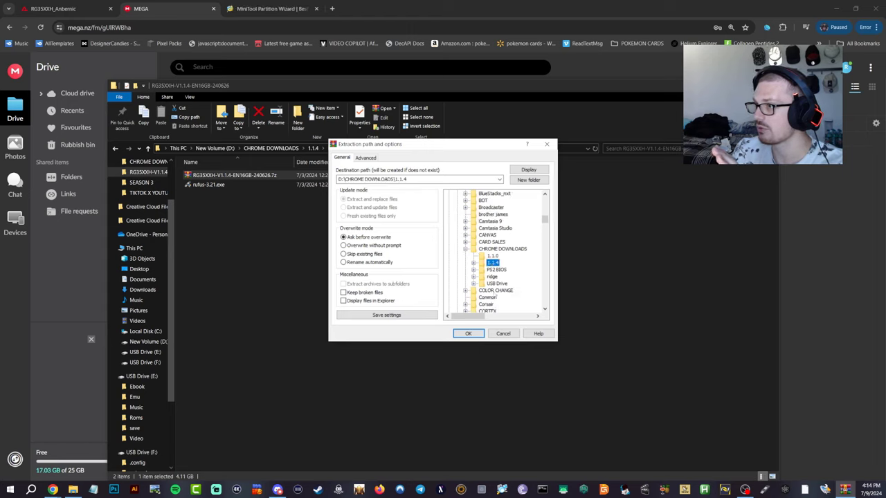
click(468, 334)
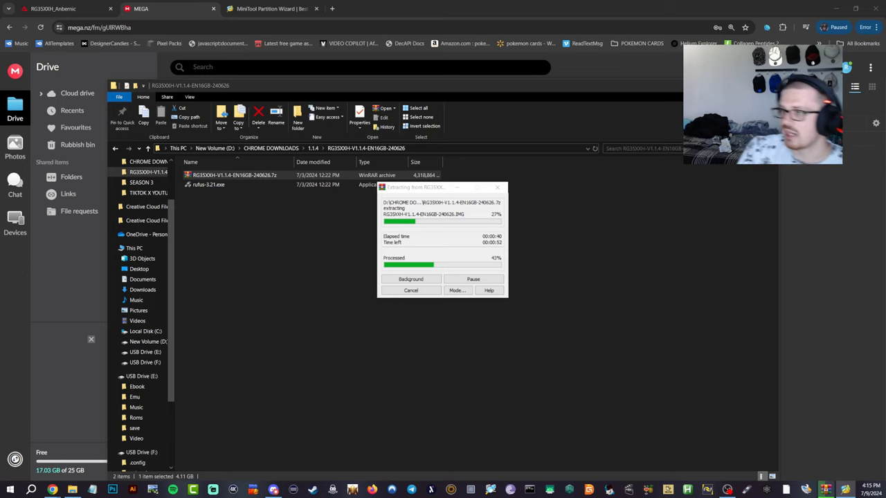
Step: Inspect Disk 3's linuxrootfs, F: and 43.8 GB E: partitions, then choose Delete All Partitions
drag(435, 191, 429, 192)
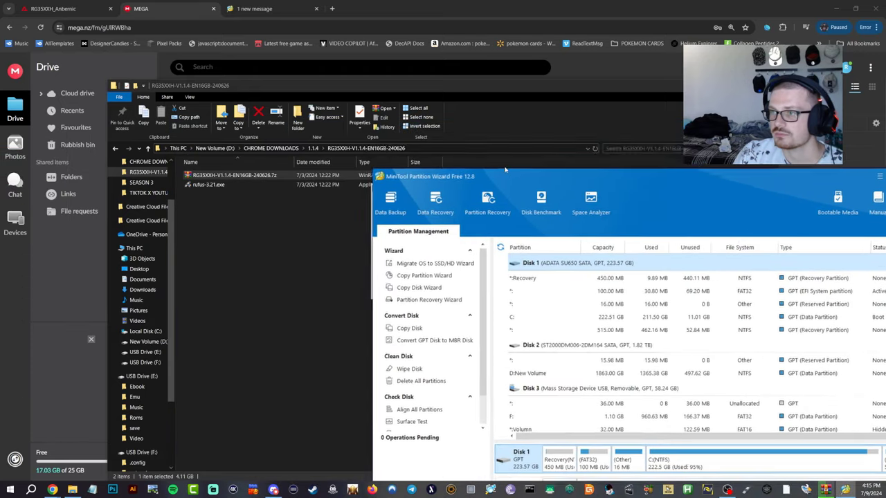
drag(518, 178, 235, 66)
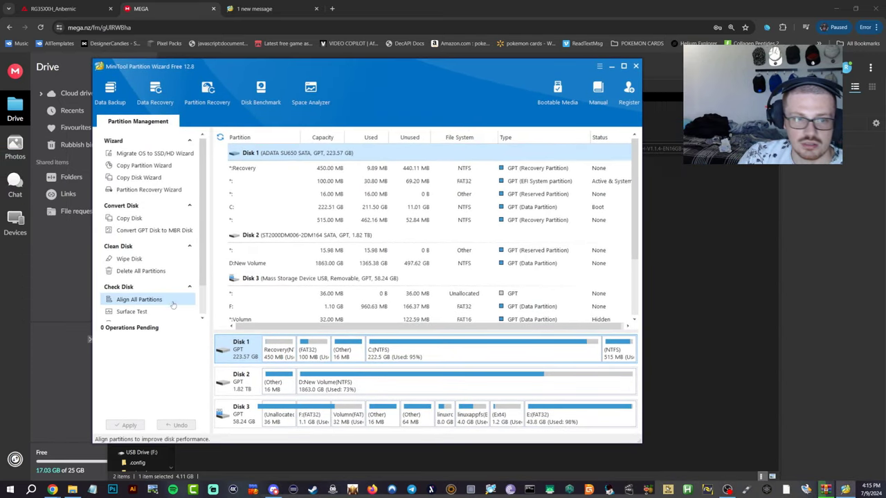
click(224, 413)
click(232, 277)
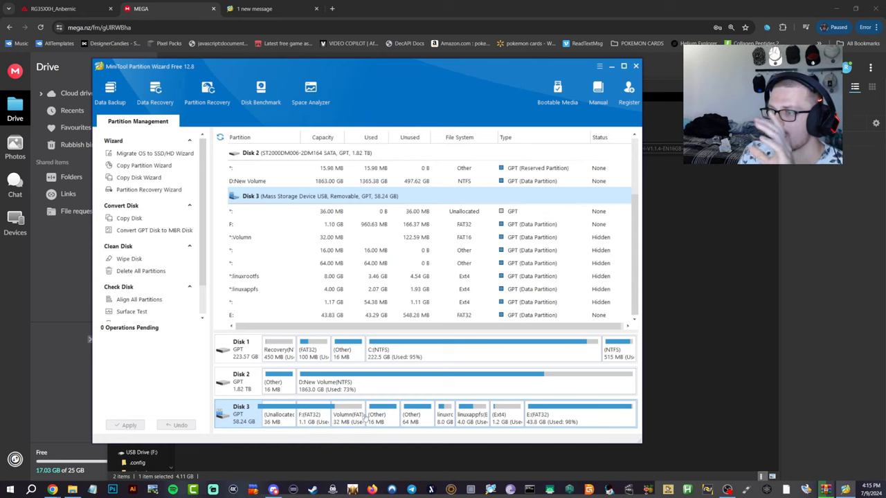
click(315, 418)
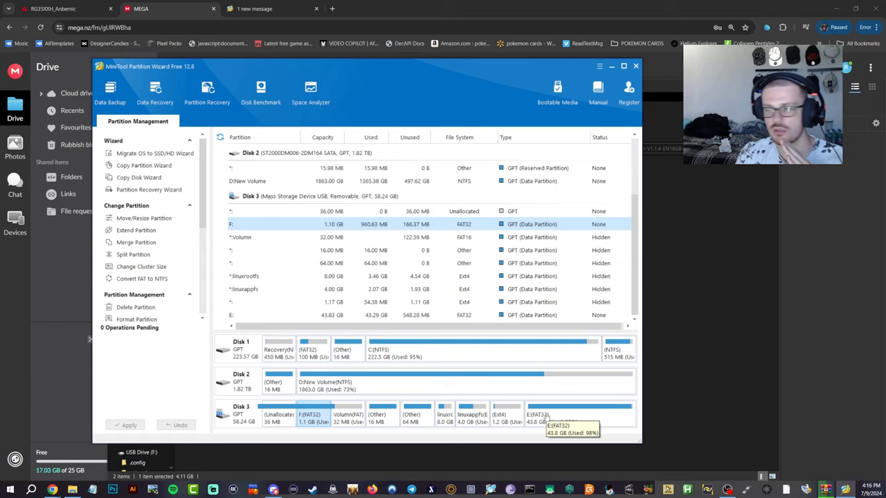
click(542, 419)
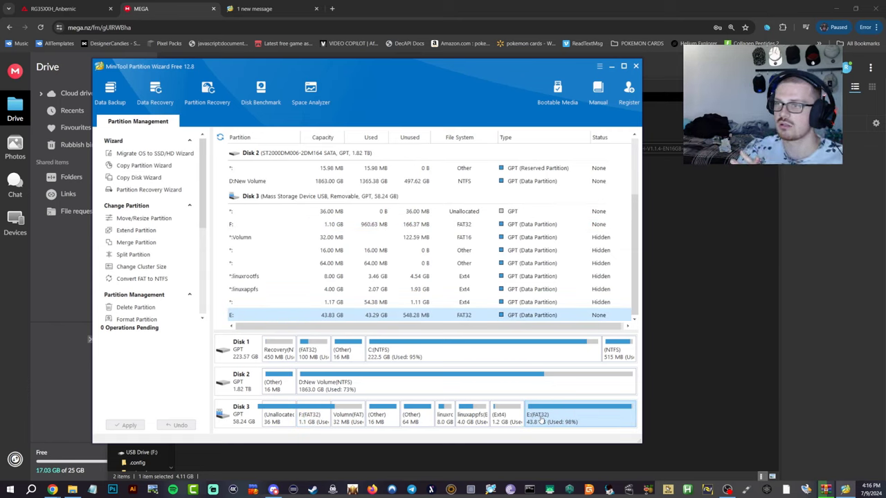
click(320, 421)
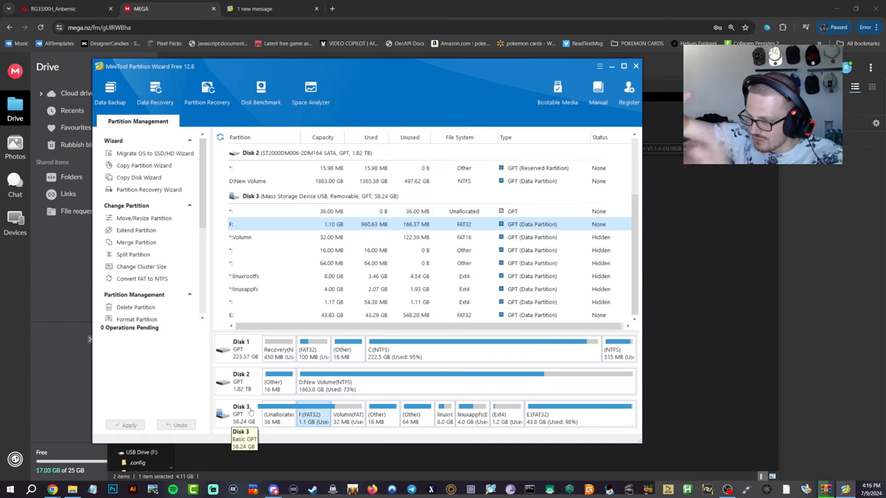
right_click(248, 413)
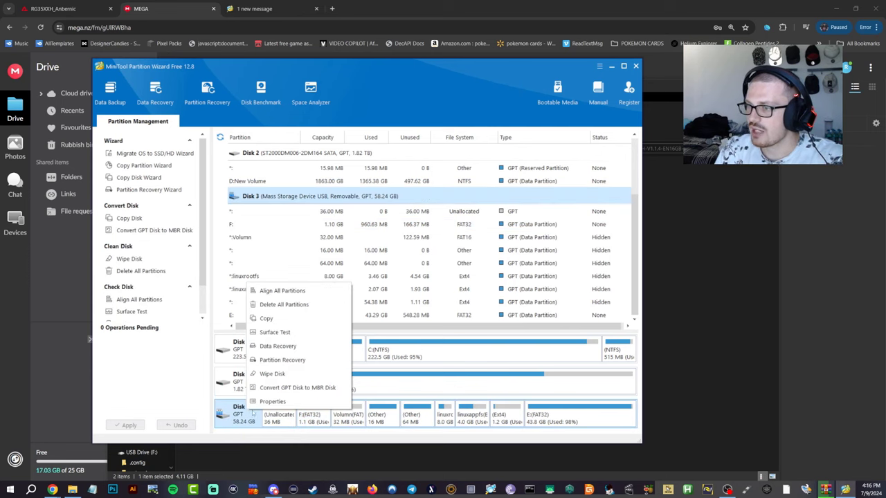
click(276, 306)
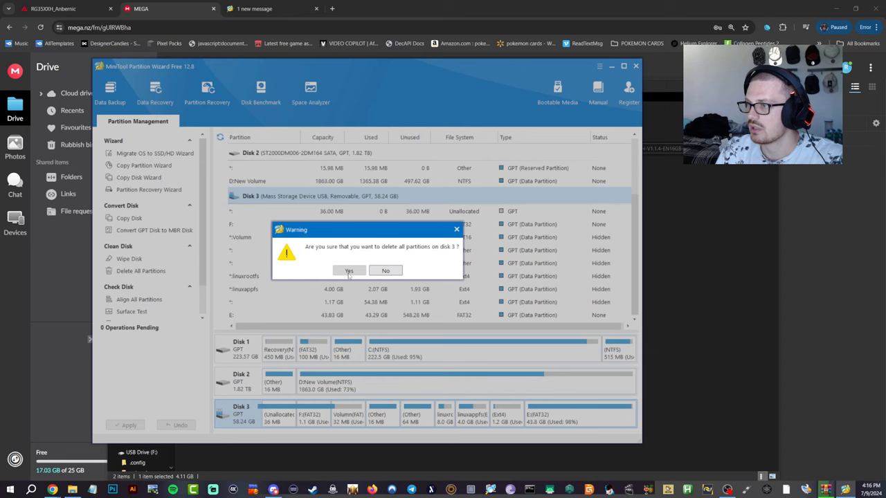
Step: Confirm the deletion and create a FAT32 partition over Disk 3's 58.24 GB unallocated space
click(350, 270)
click(306, 414)
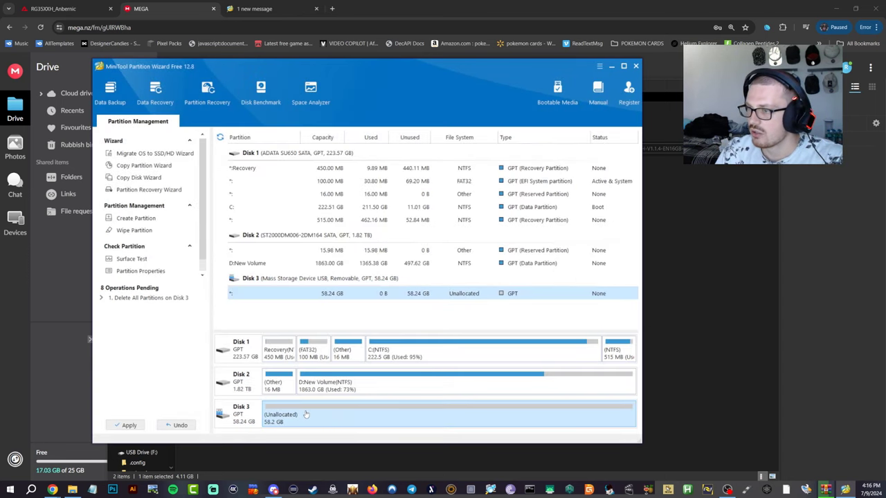
right_click(306, 414)
click(317, 435)
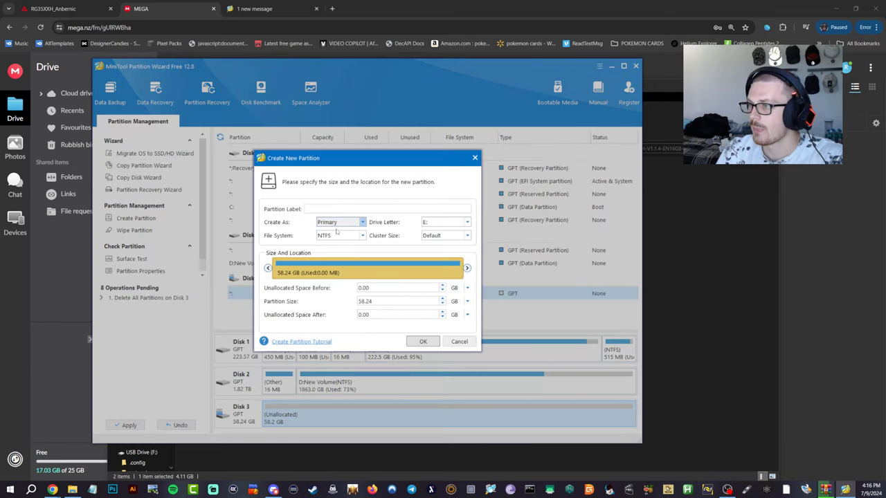
click(320, 210)
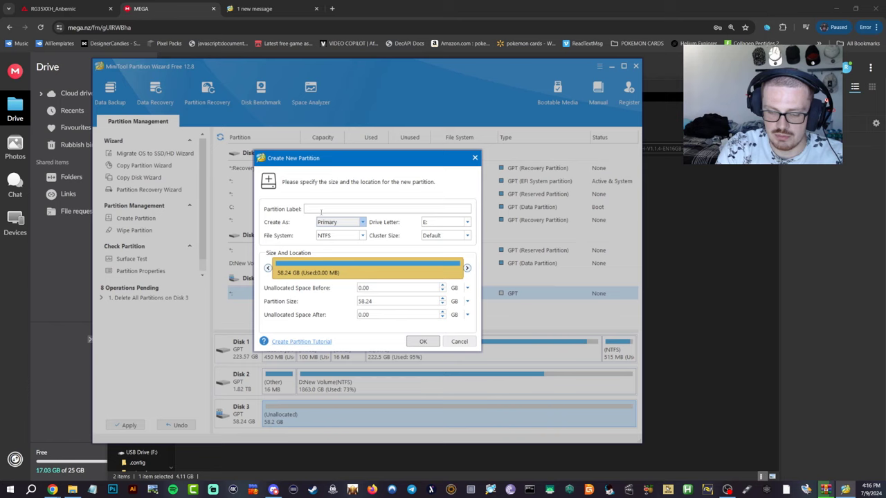
click(438, 222)
click(436, 243)
click(340, 236)
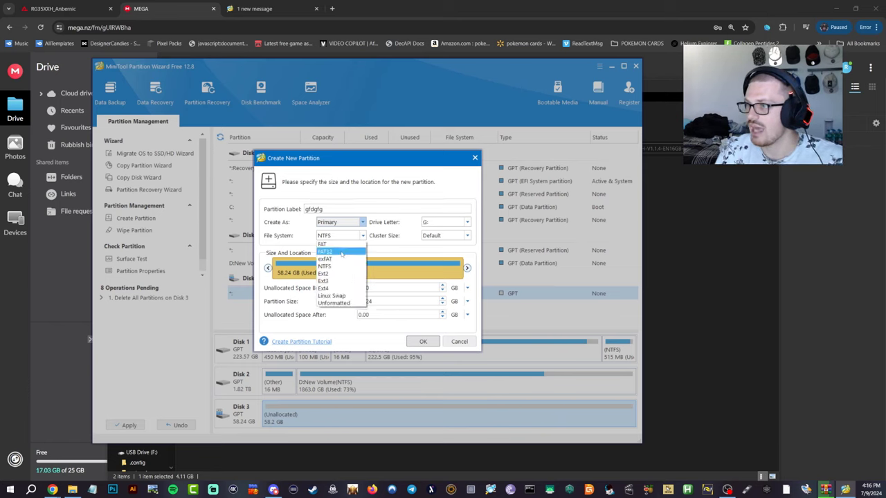
click(341, 252)
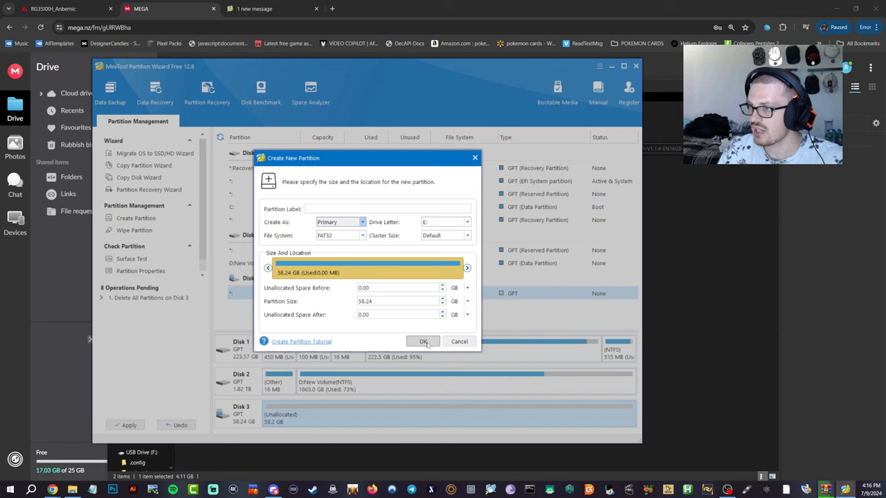
click(424, 342)
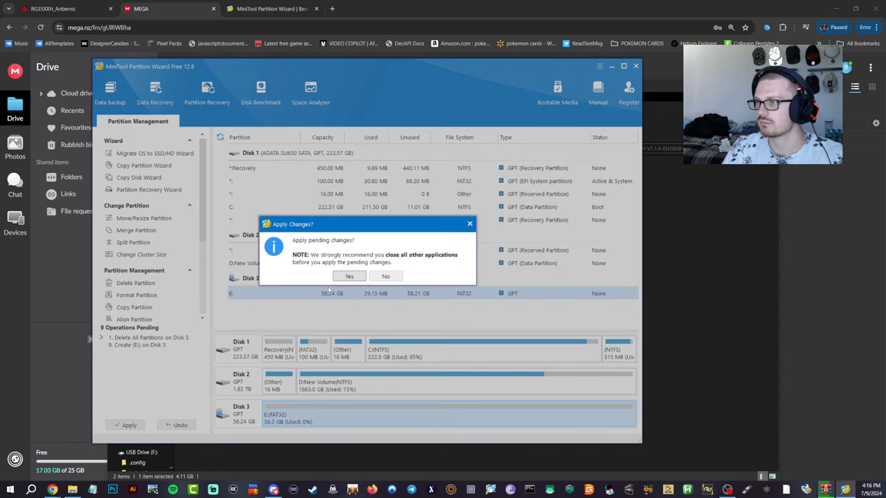
Step: Apply the queued Disk 3 changes, dismiss the drive F: in-use notice, and glance at the firmware folder
click(349, 277)
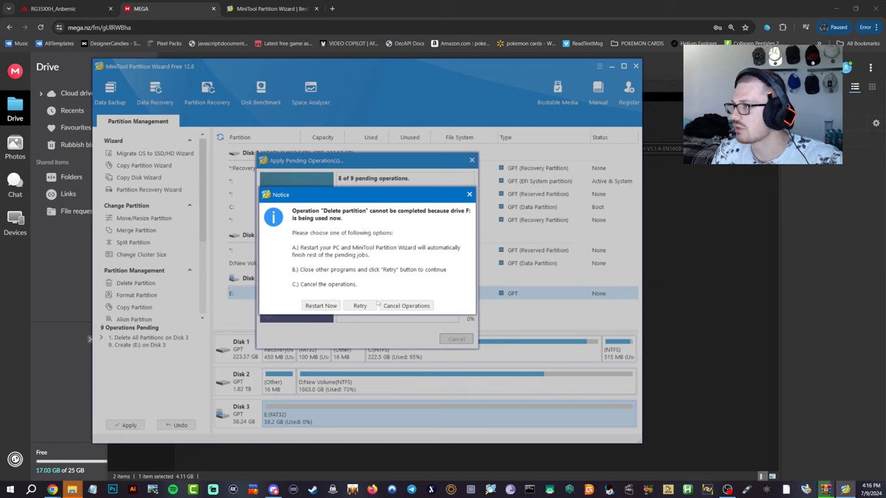
click(468, 195)
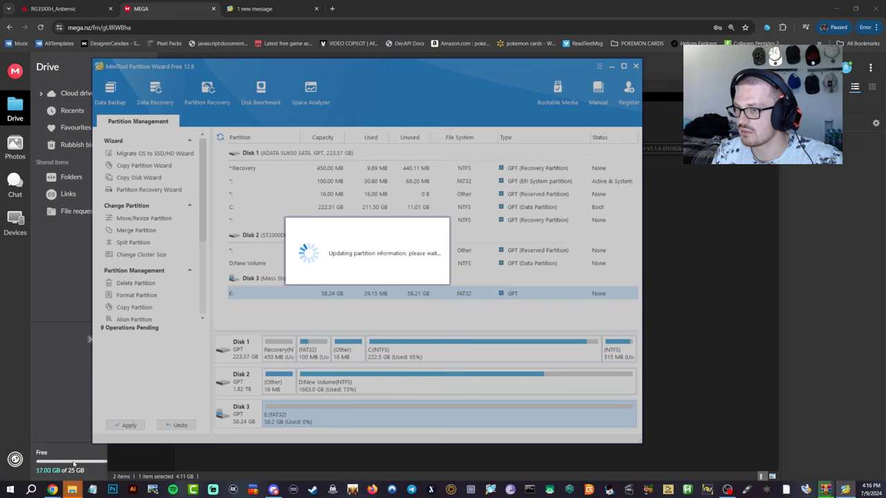
mouse_move(74, 489)
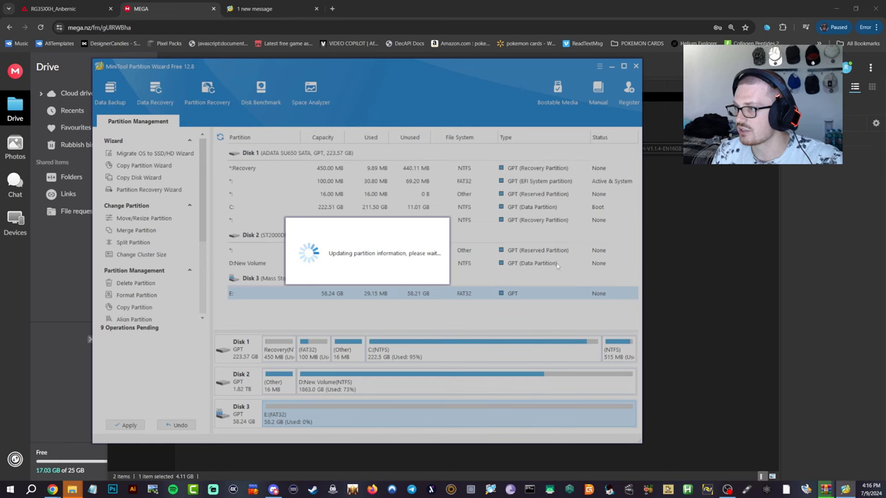
key(alt+Tab)
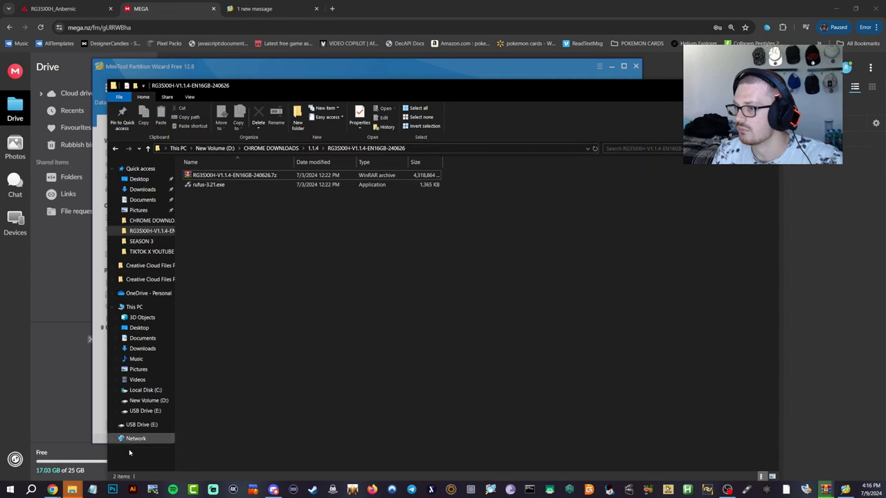
mouse_move(845, 489)
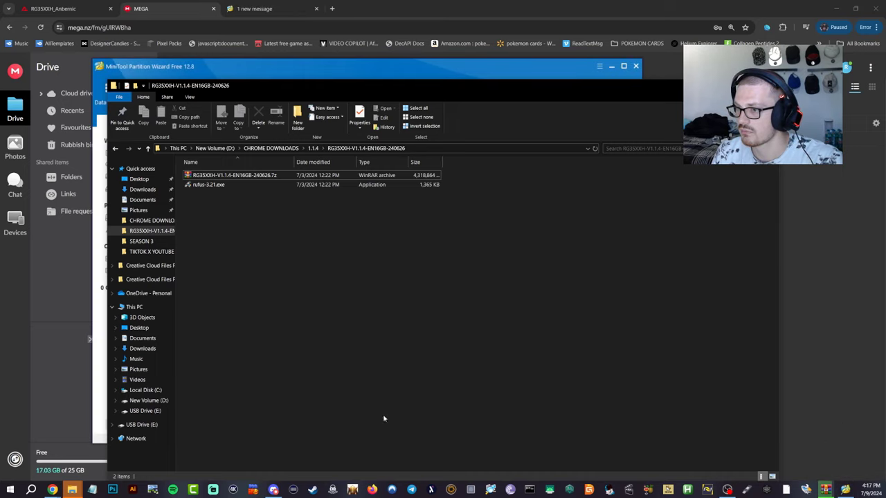
Step: Create a FAT32 partition labelled 'ghgfh' in Disk 3's unallocated space
click(845, 490)
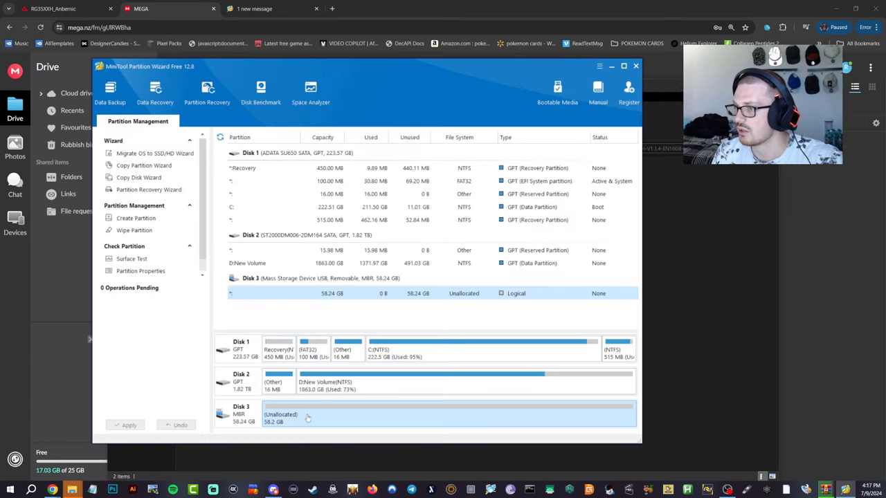
mouse_move(74, 489)
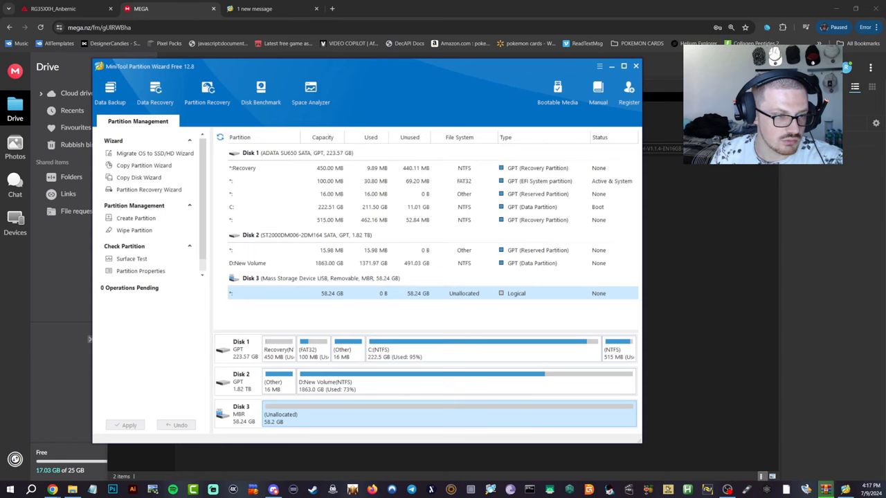
right_click(394, 414)
click(409, 434)
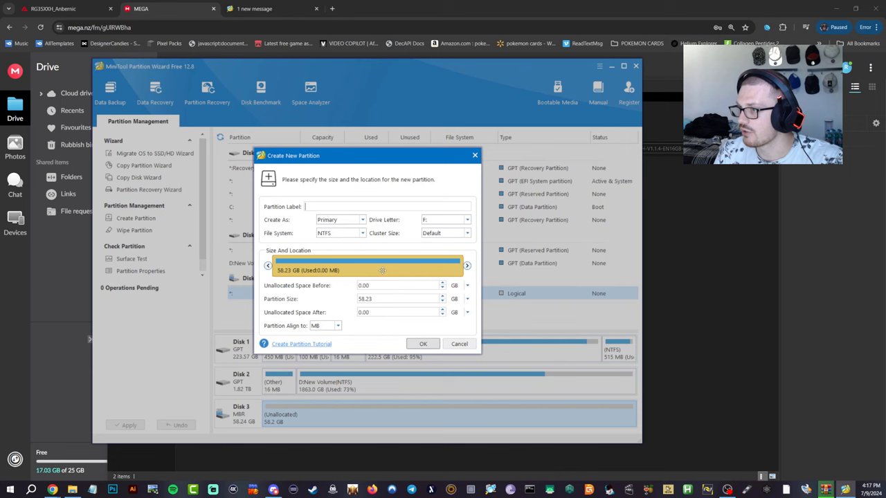
text(ghgfh)
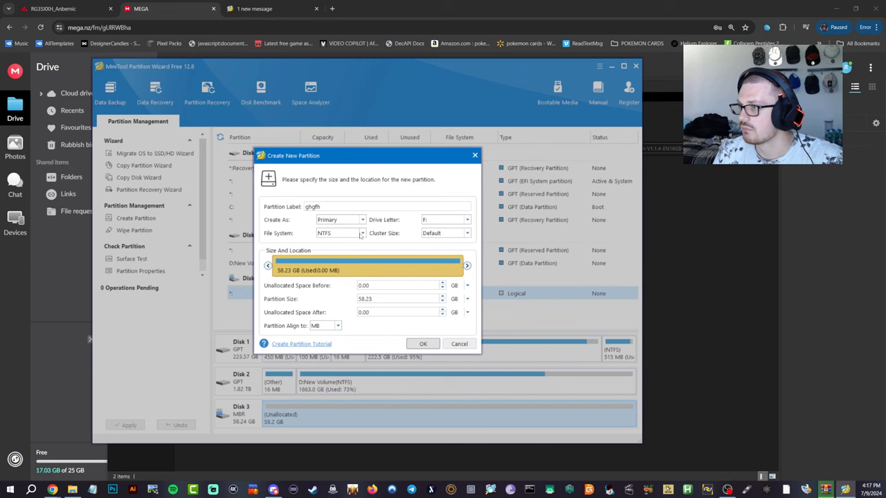
click(361, 233)
click(333, 251)
click(423, 344)
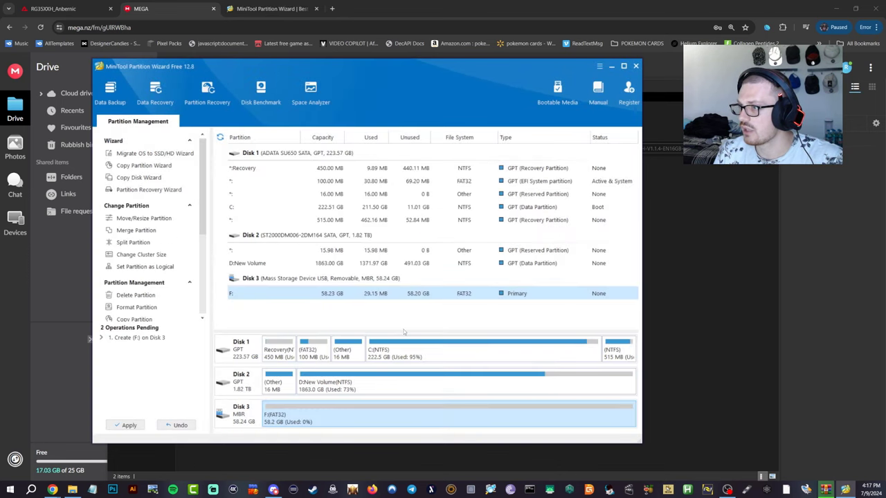
Step: Apply and confirm the pending operation, then dismiss the success message when it finishes
click(129, 426)
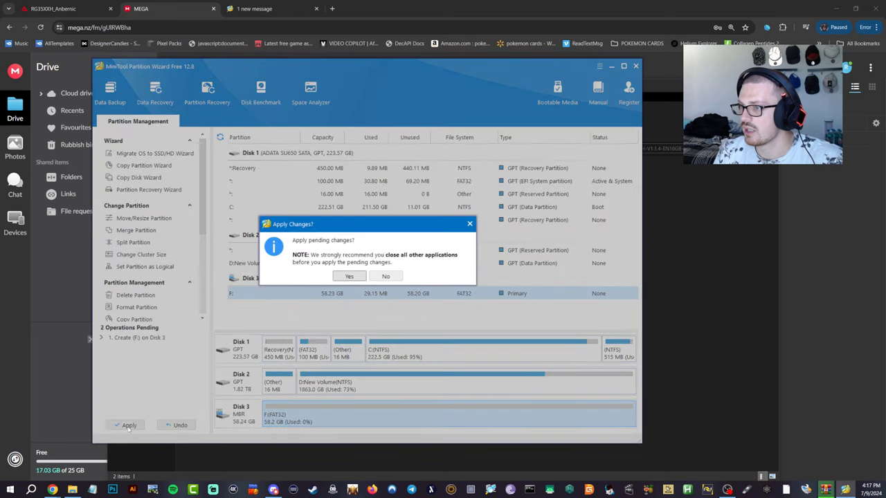
click(349, 276)
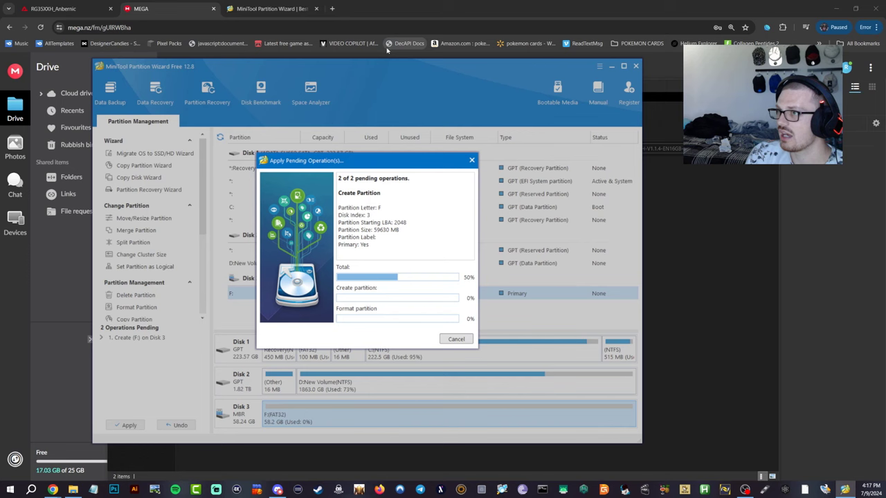
click(316, 11)
click(316, 9)
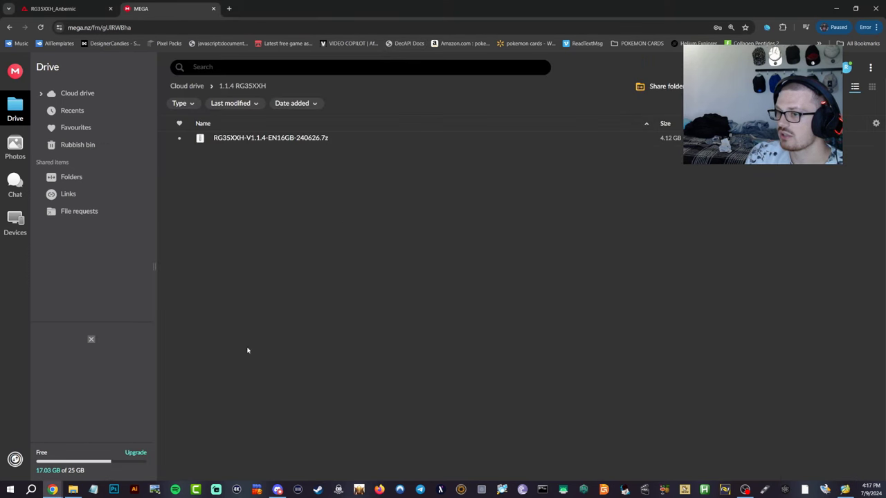
click(72, 489)
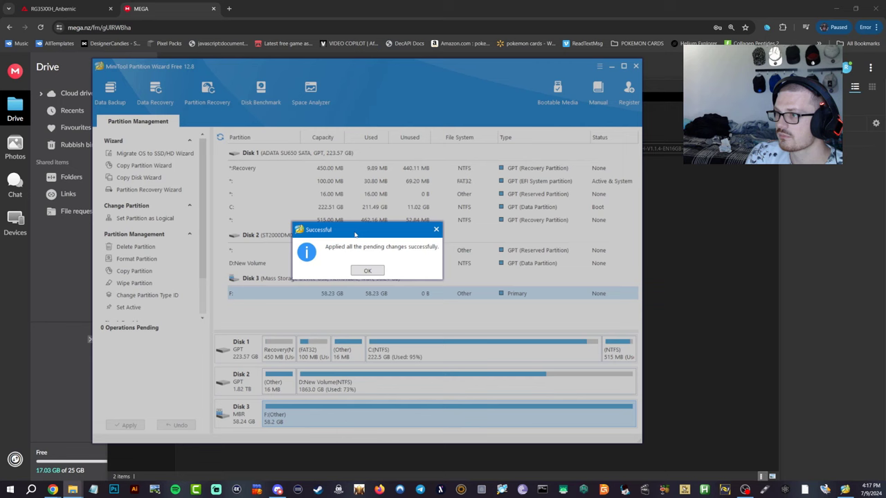
click(356, 271)
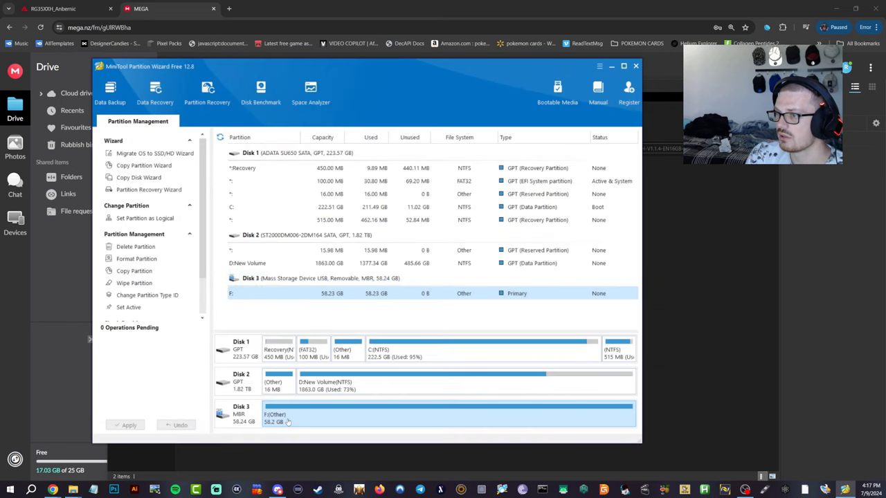
Step: Check the properties of USB Drive (F:) in File Explorer
drag(263, 66, 412, 63)
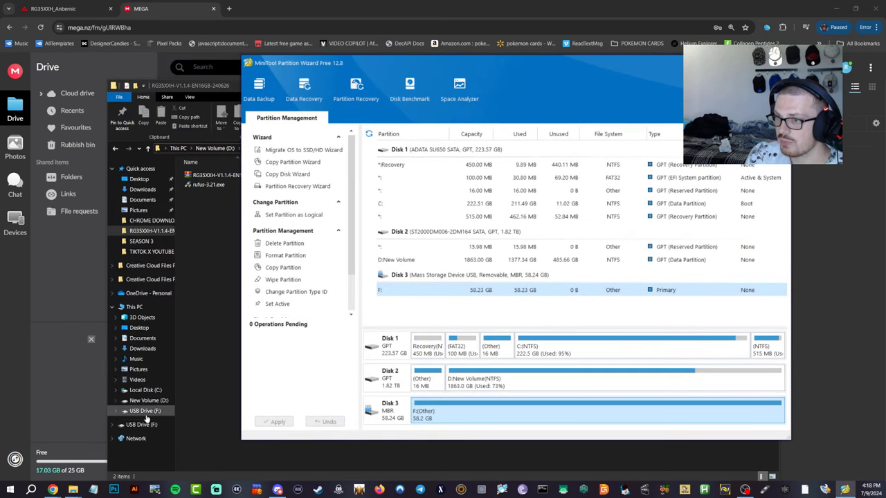
right_click(146, 414)
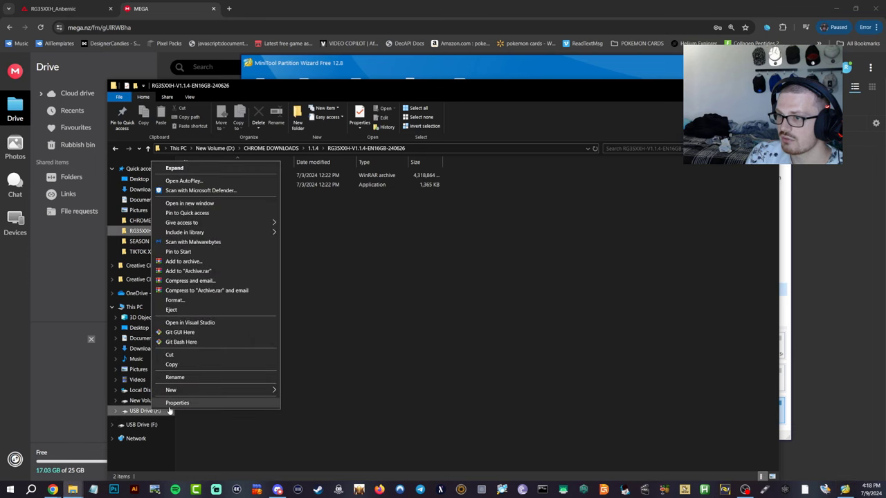
click(175, 403)
click(274, 468)
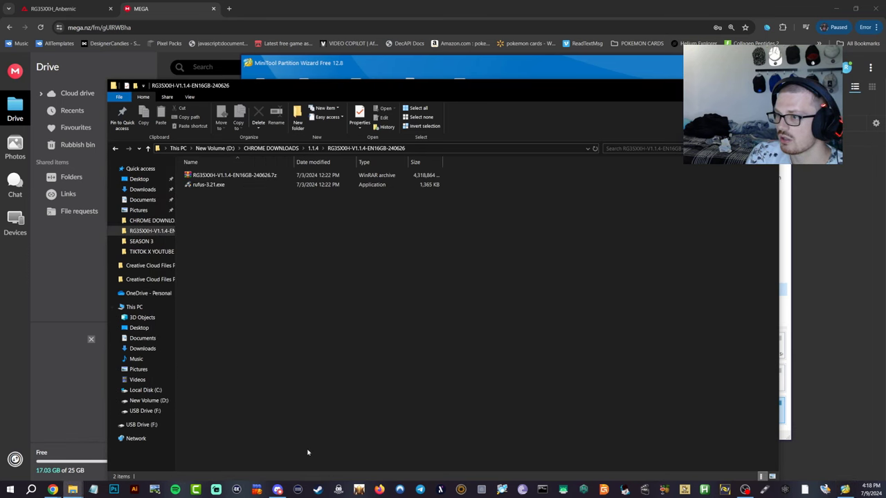
click(788, 321)
Step: Format the card's F: partition as FAT32 in MiniTool and apply the operation
right_click(521, 414)
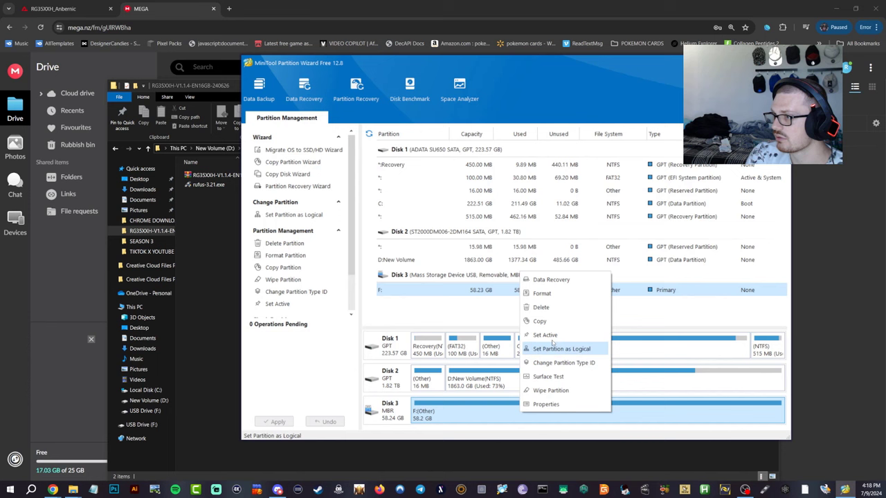
click(542, 293)
click(533, 261)
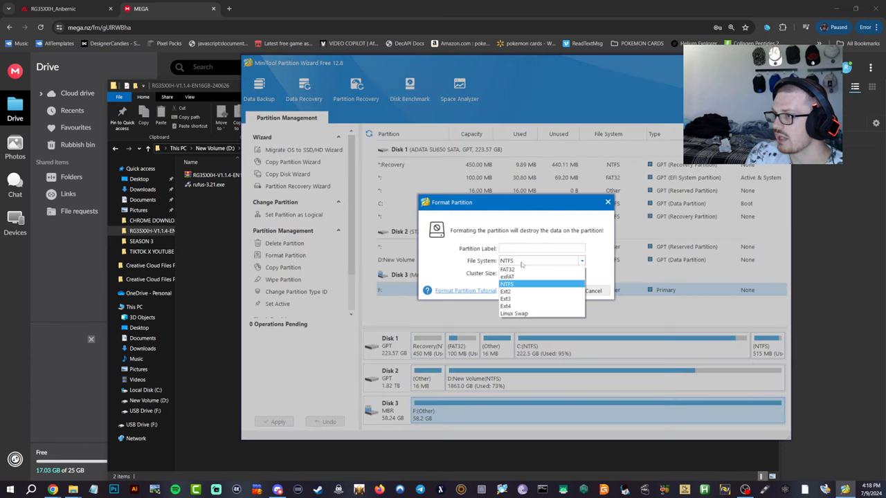
click(540, 274)
click(548, 293)
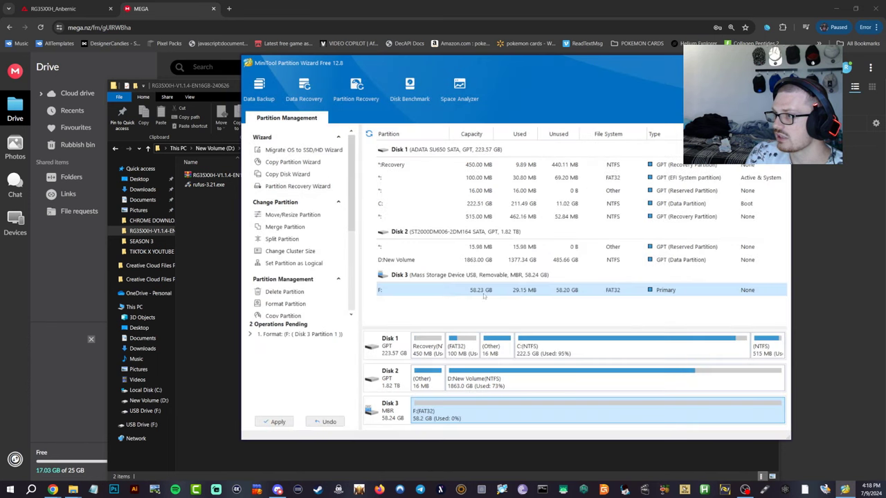
click(279, 422)
click(498, 272)
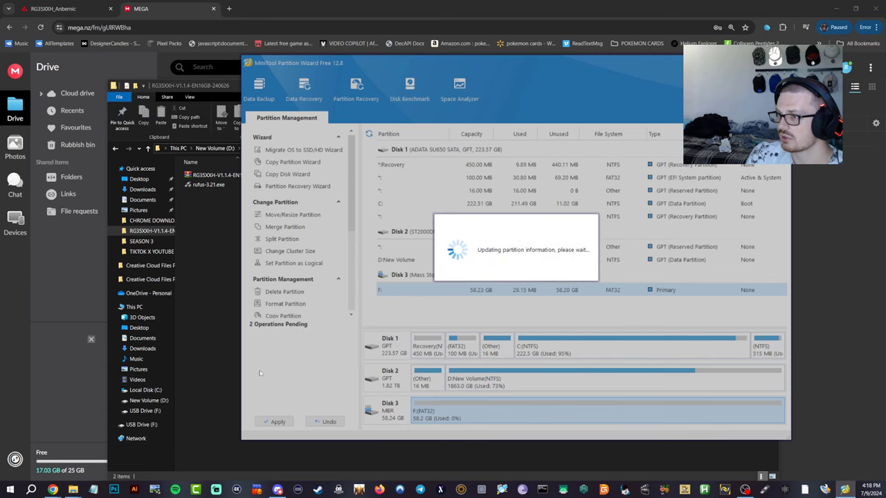
click(516, 267)
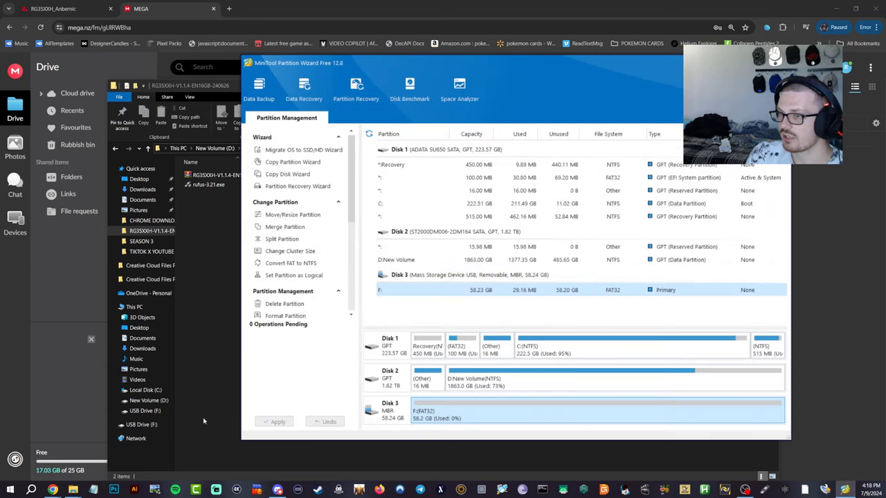
Step: Open USB Drive (F:) in File Explorer and recheck its properties after formatting
click(142, 424)
right_click(161, 421)
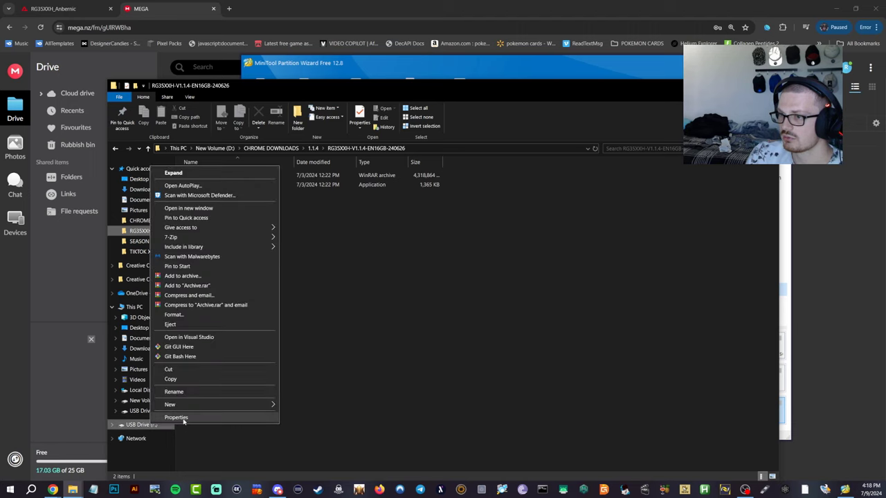
click(163, 419)
click(285, 468)
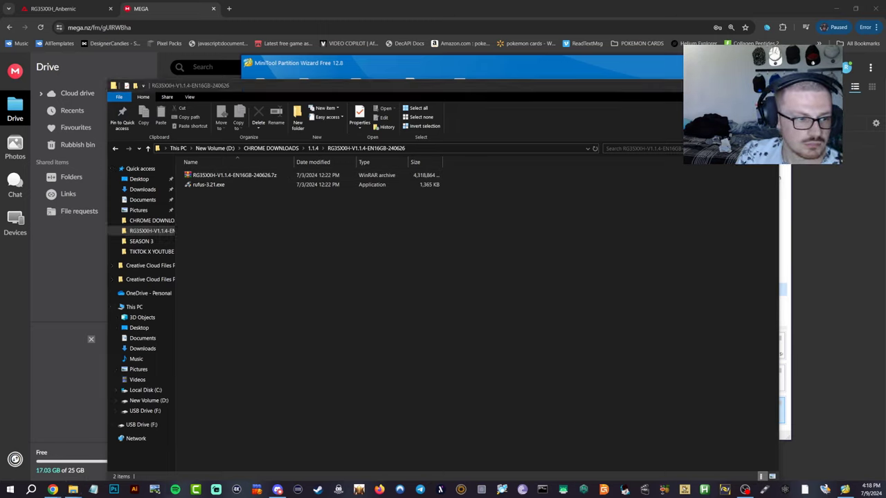
Step: Extract the V1.1.4 firmware .7z with WinRAR and select the extracted IMG in 1.1.4
click(273, 176)
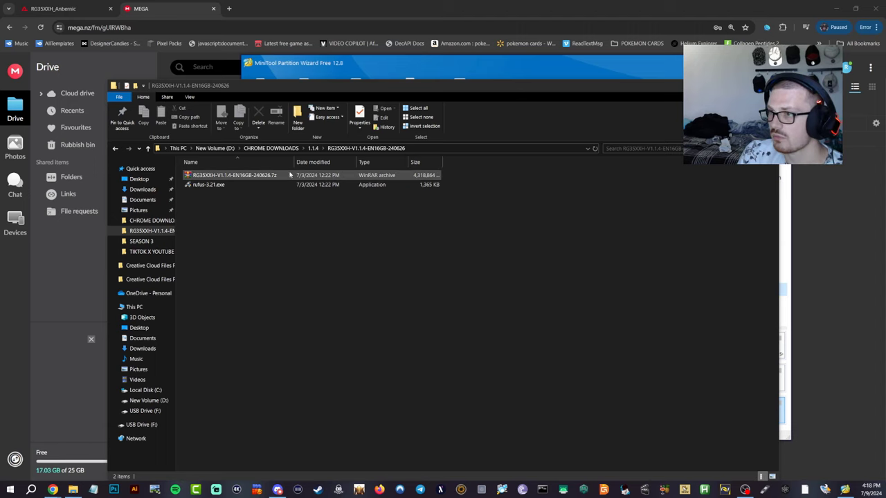
right_click(273, 176)
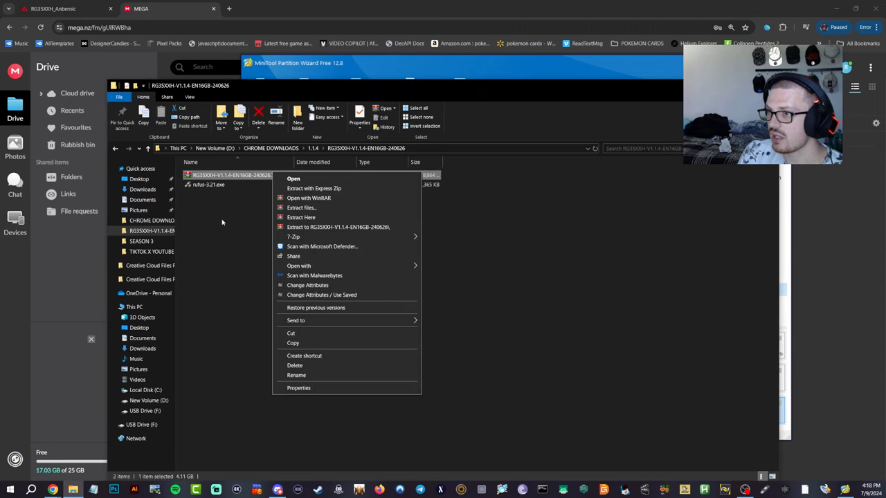
click(301, 218)
click(312, 149)
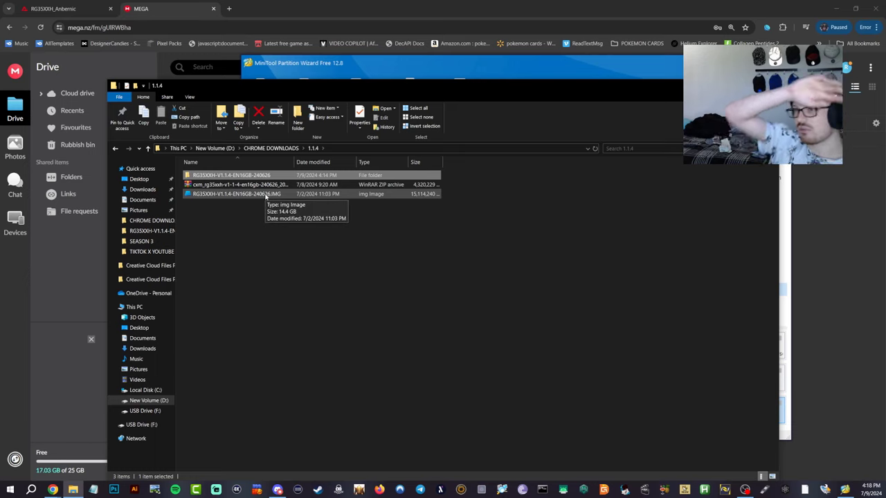
click(265, 195)
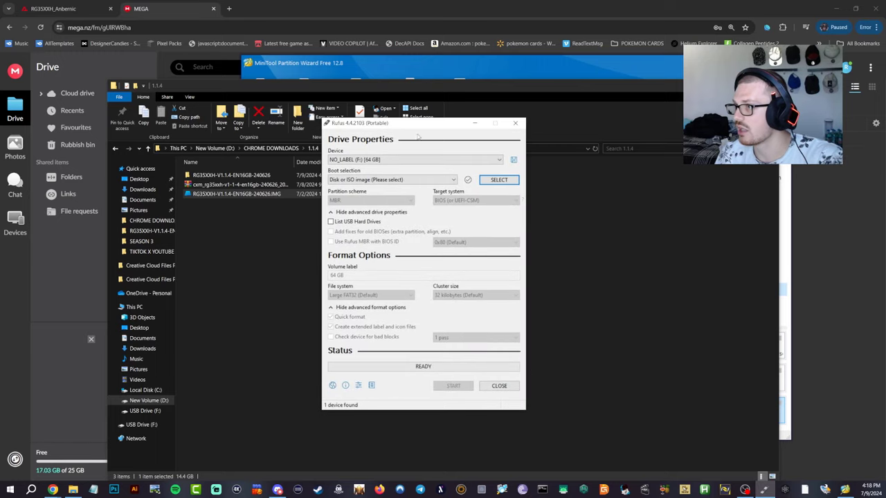
Step: Write RG35XXH-V1.1.4-EN16GB-240626.IMG to the 64 GB F: card, accepting the erase warning
click(404, 160)
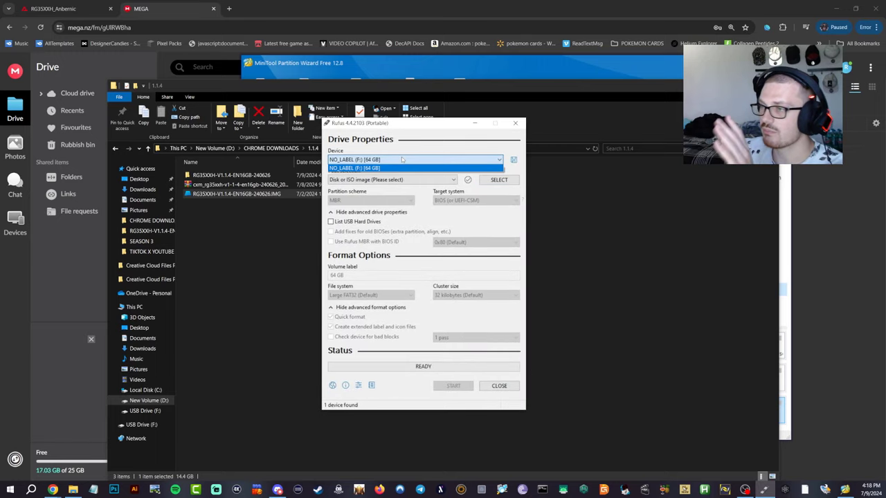
click(402, 160)
click(488, 180)
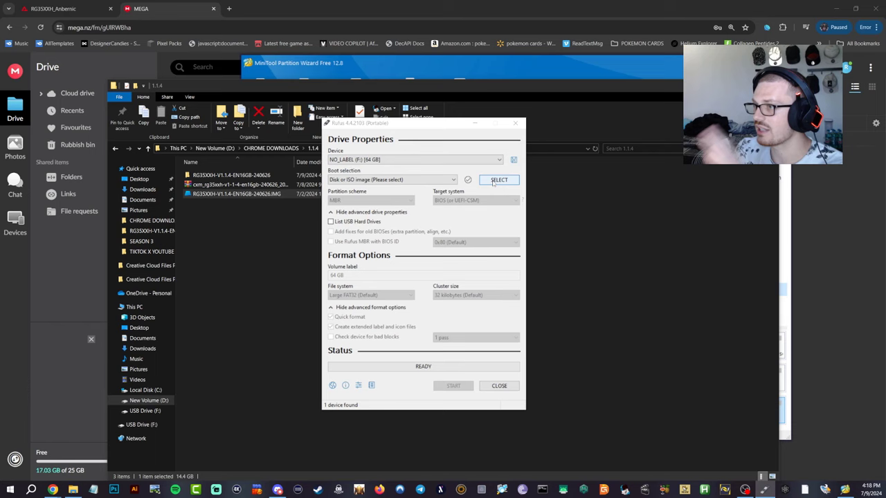
click(507, 148)
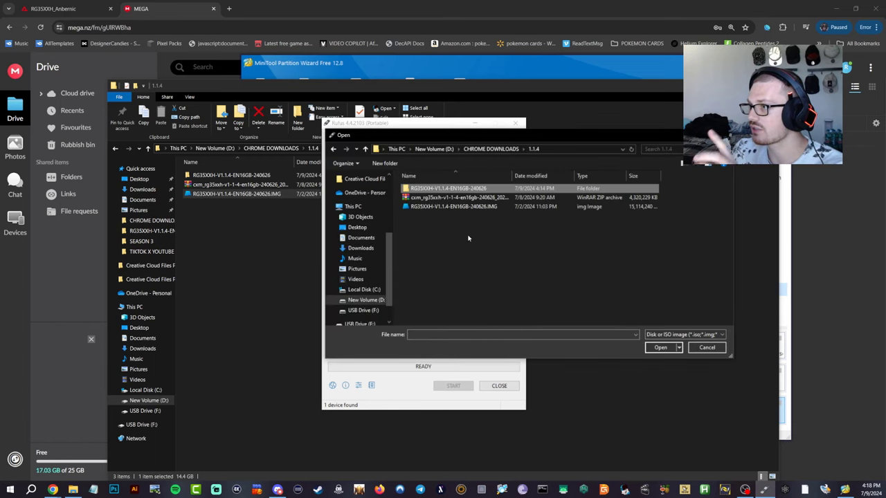
click(652, 207)
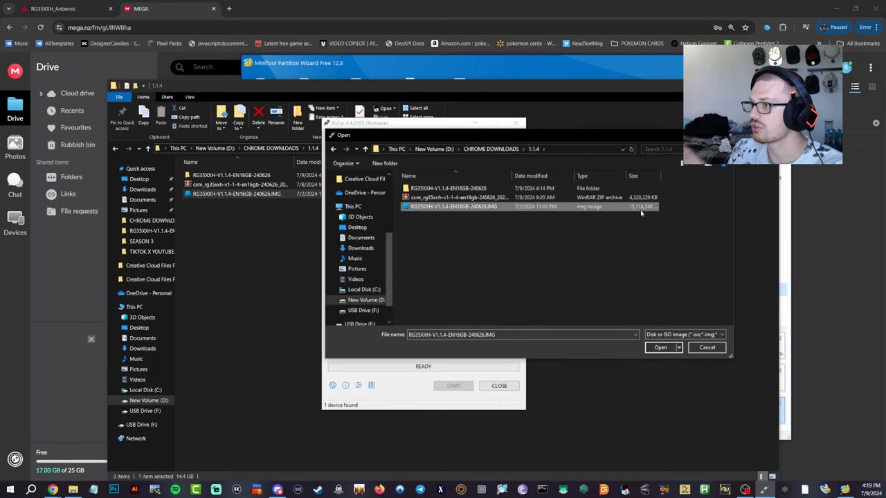
click(659, 347)
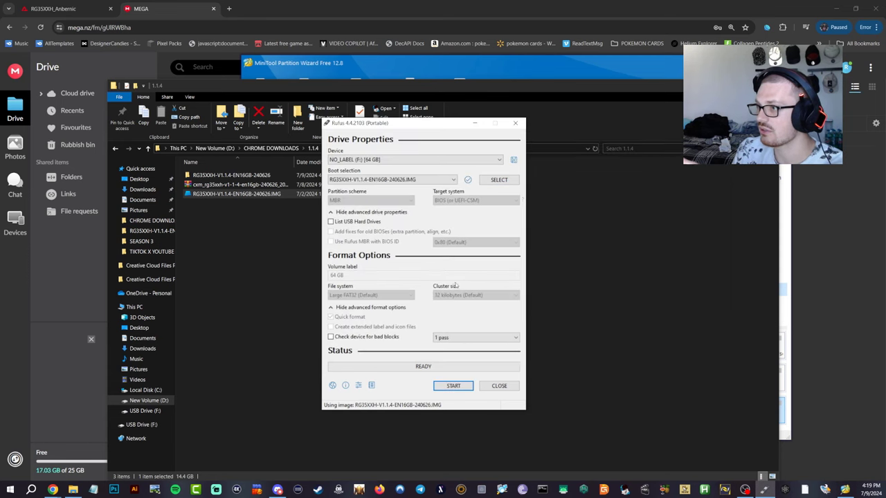
click(452, 386)
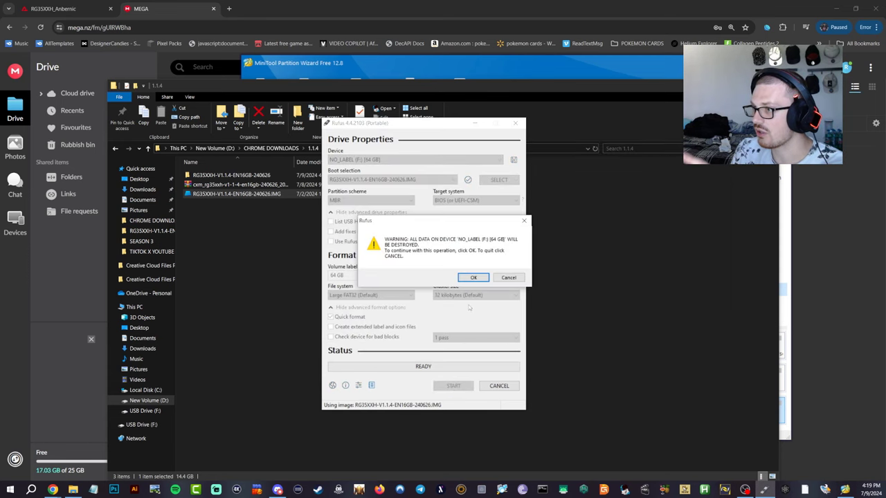
click(473, 279)
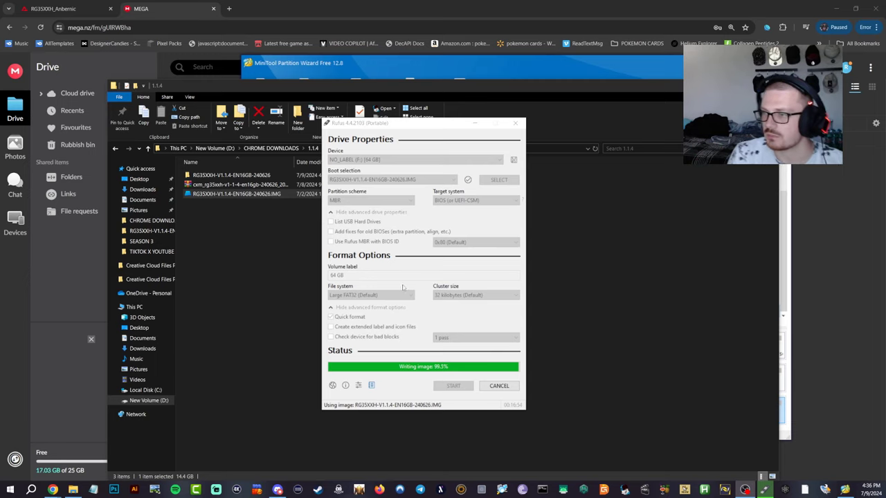
click(422, 62)
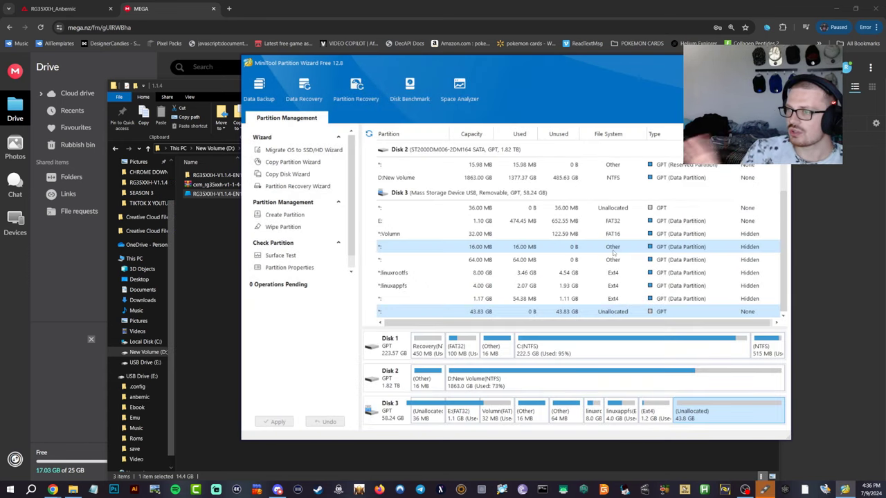
click(765, 489)
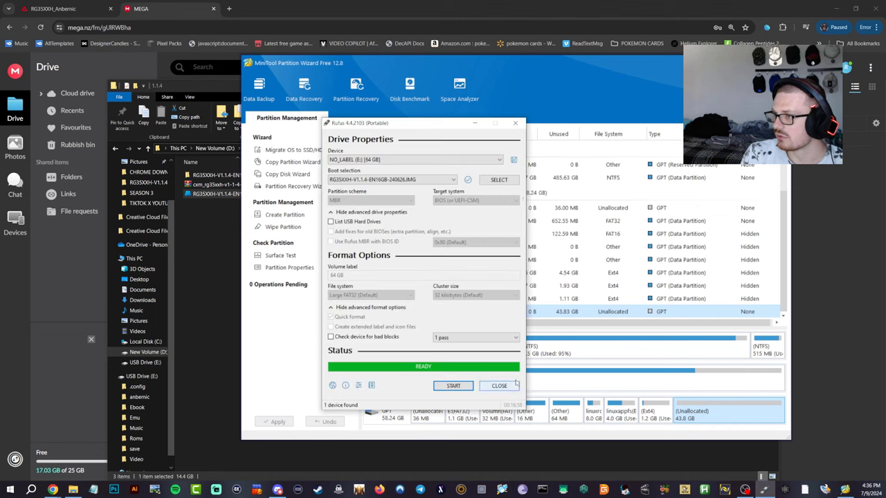
click(688, 416)
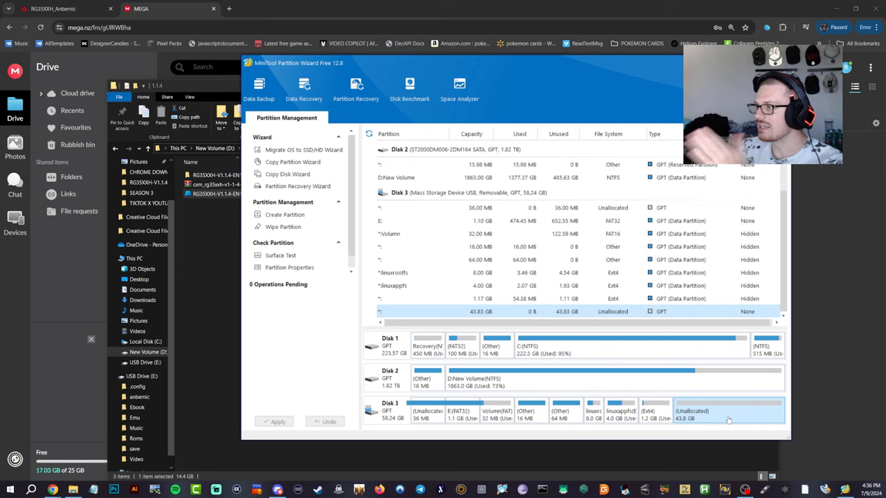
click(463, 418)
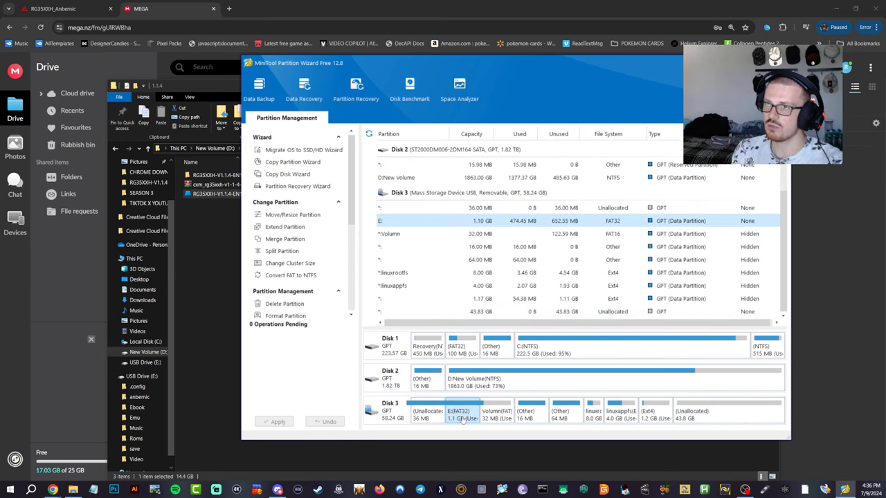
click(233, 398)
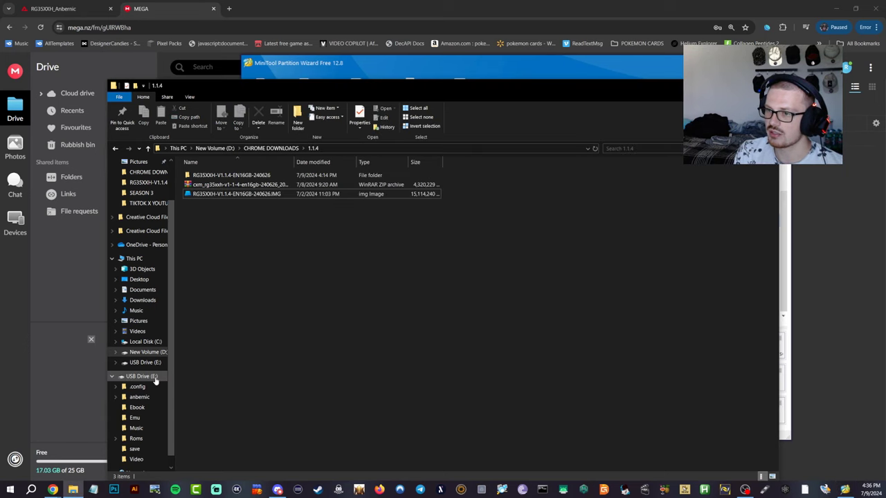
right_click(141, 375)
click(169, 374)
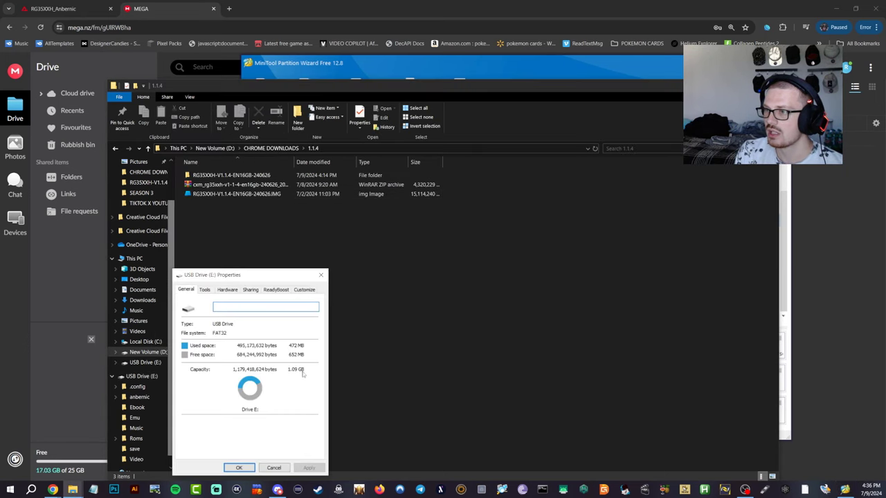
click(273, 468)
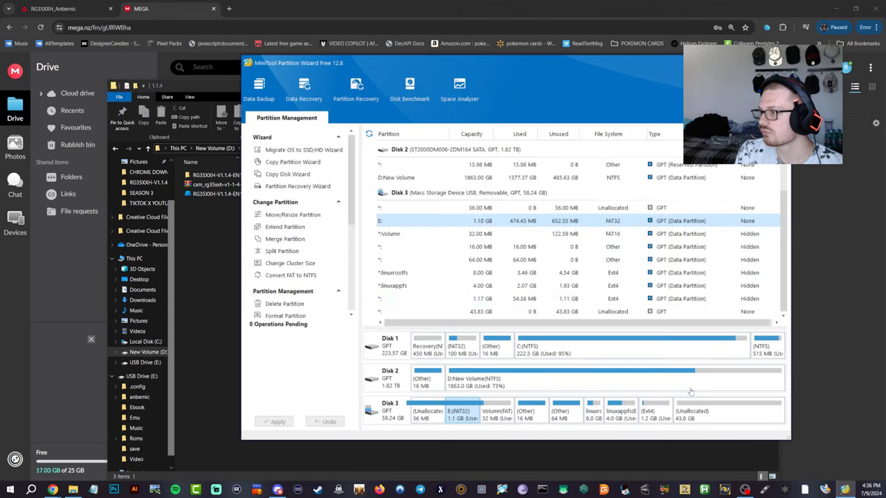
click(701, 415)
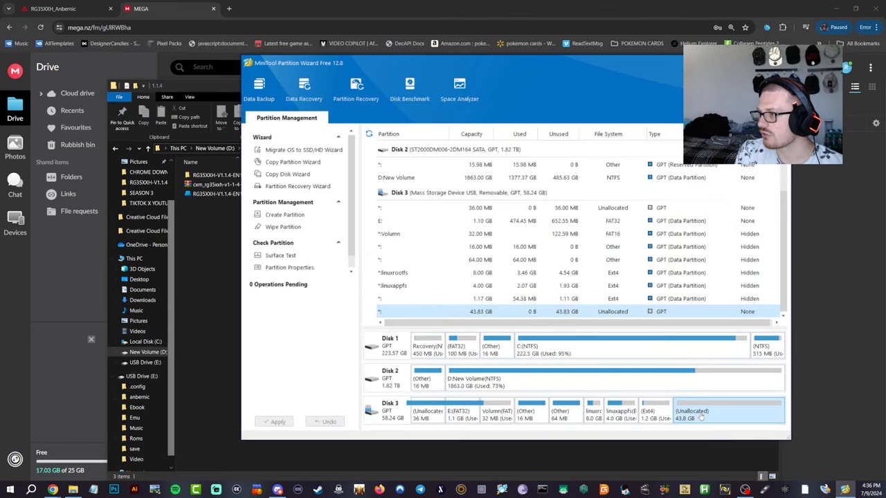
right_click(700, 415)
click(709, 429)
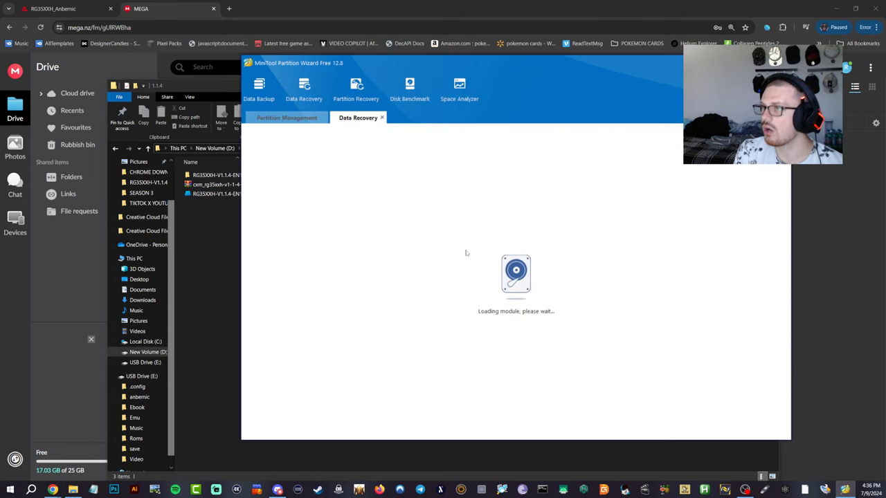
click(381, 118)
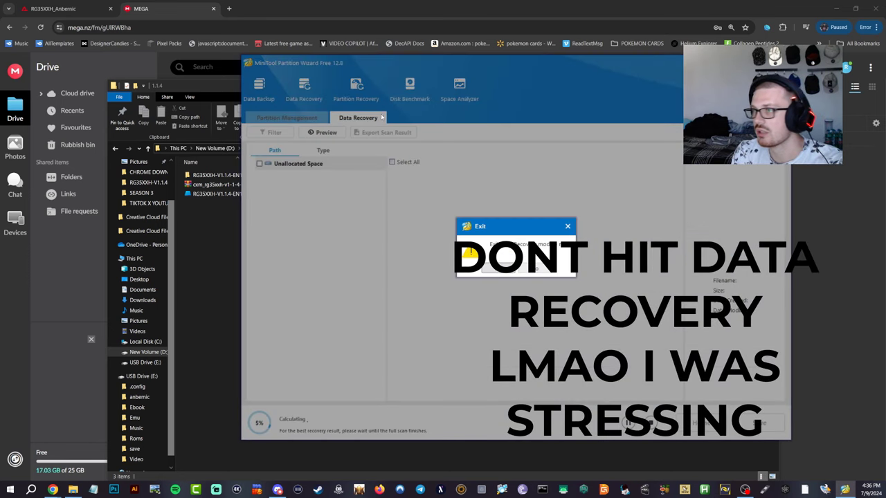
click(535, 268)
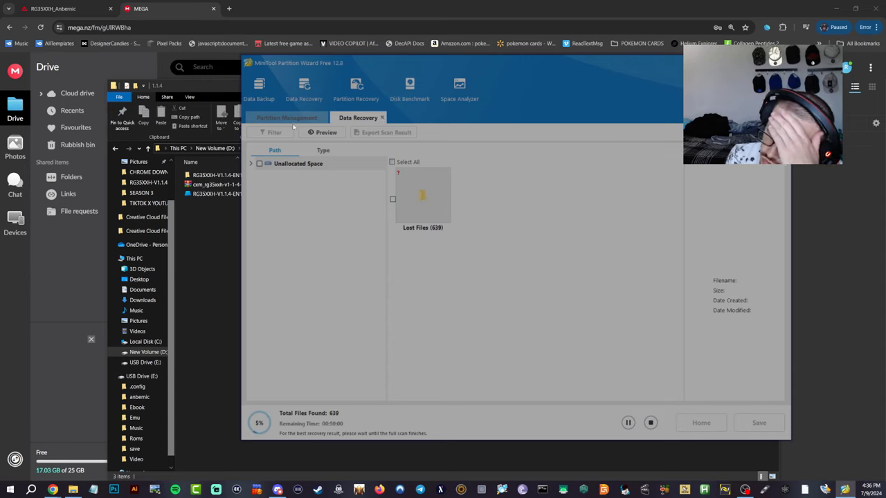
click(422, 180)
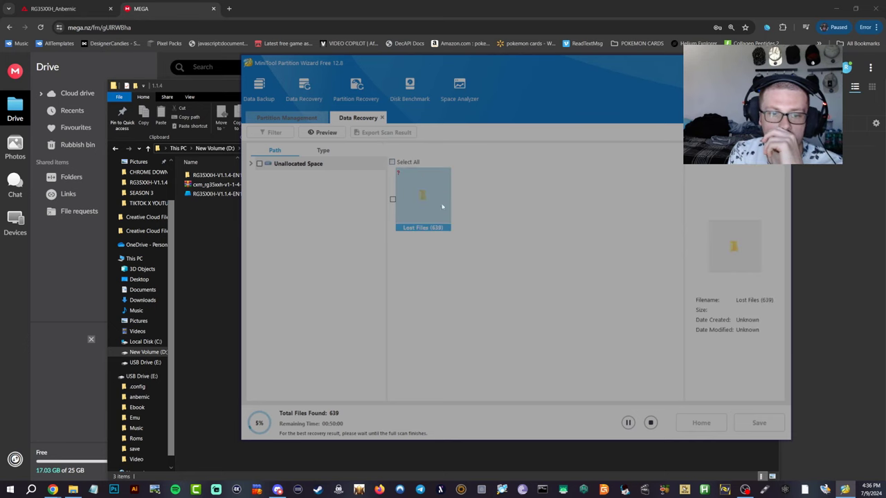
mouse_move(845, 489)
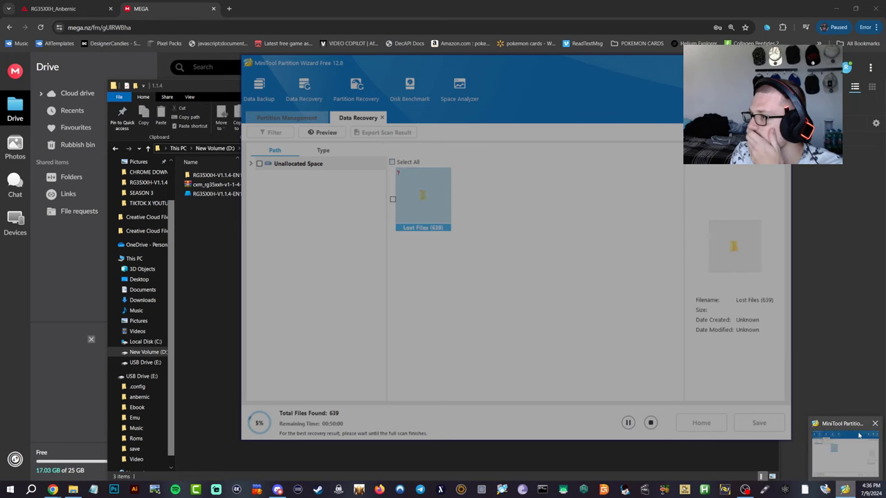
mouse_move(874, 423)
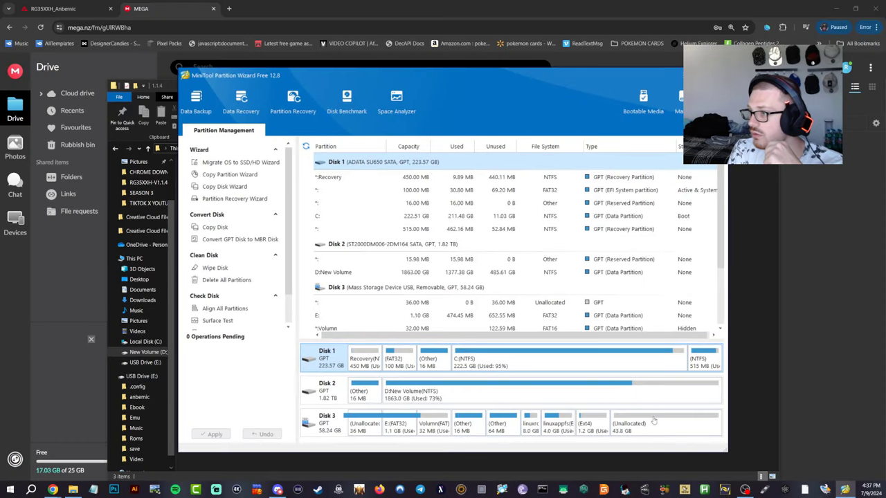
Step: Create a 43.83 GB FAT32 primary partition F: on Disk 3's unallocated space and apply it
click(653, 422)
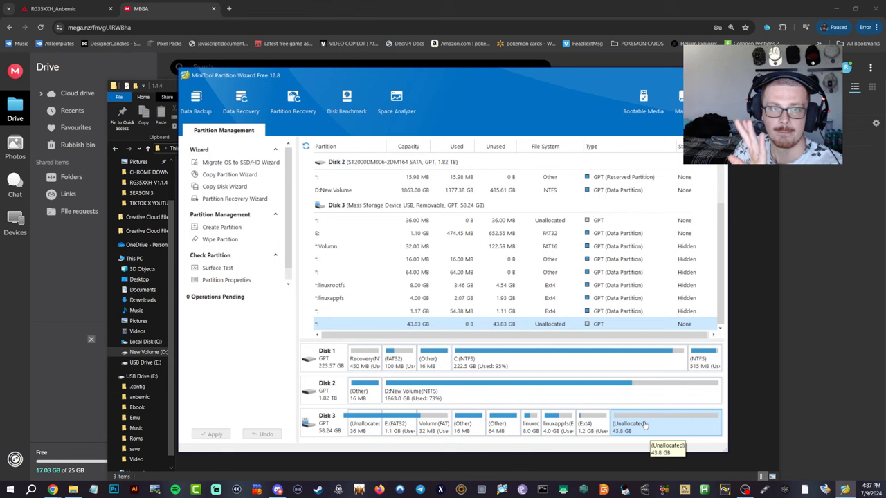
right_click(645, 426)
click(664, 449)
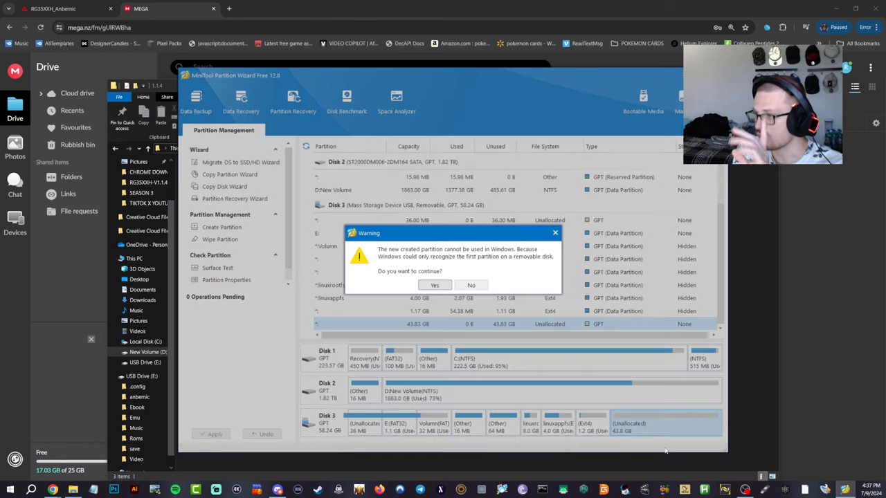
click(435, 286)
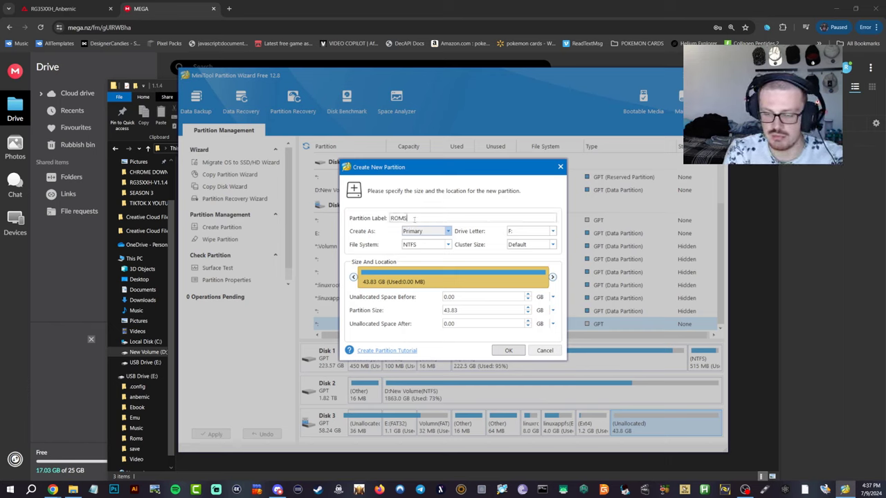
click(529, 231)
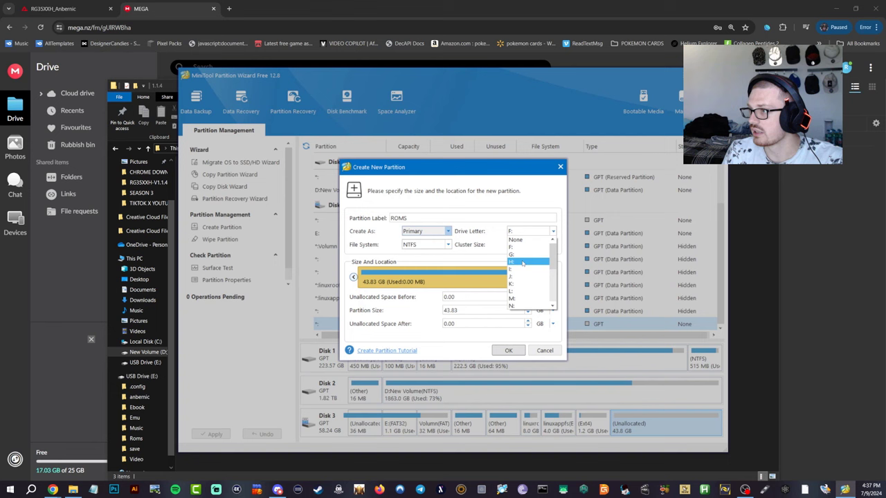
click(522, 263)
click(436, 244)
click(436, 261)
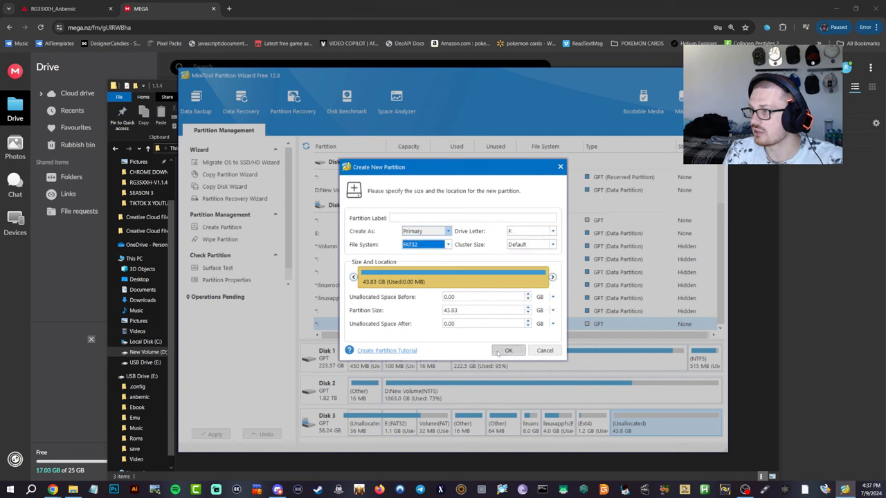
click(508, 350)
click(216, 433)
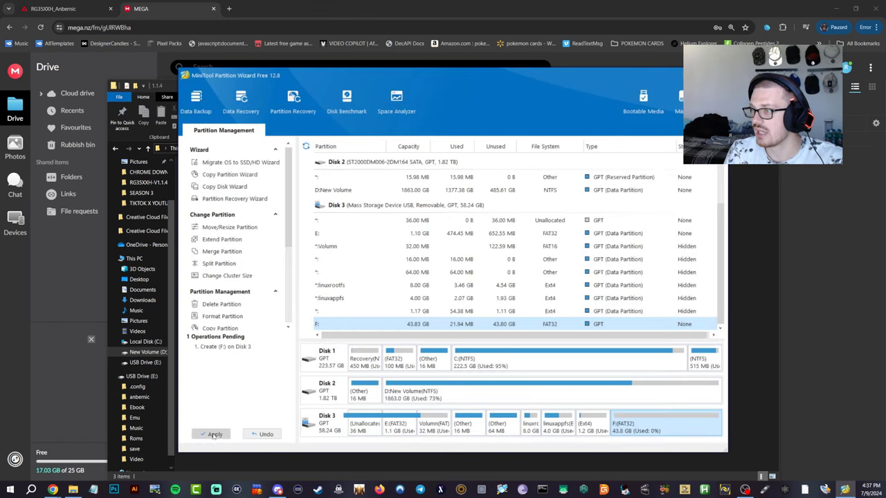
click(431, 289)
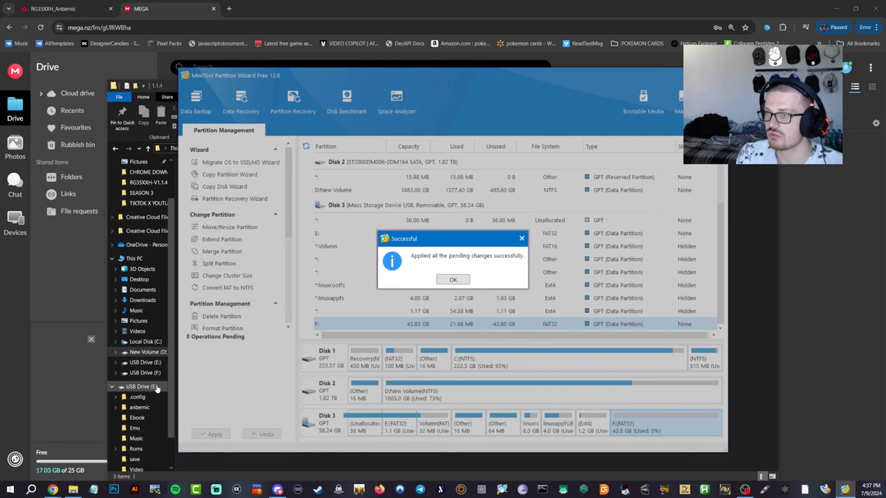
click(451, 281)
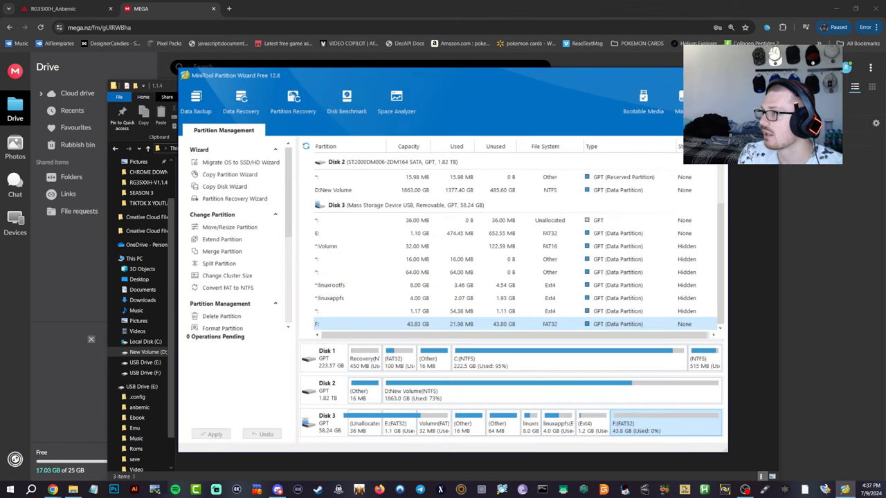
Step: Close MiniTool Partition Wizard and check the size and format of USB Drive (F:)
key(alt+F4)
click(435, 278)
scroll(155, 360, down, 1)
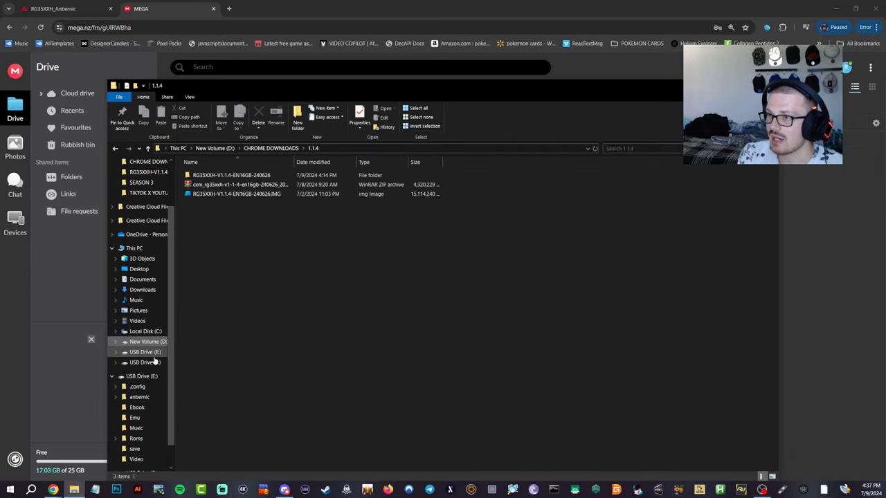
scroll(156, 361, down, 2)
right_click(146, 344)
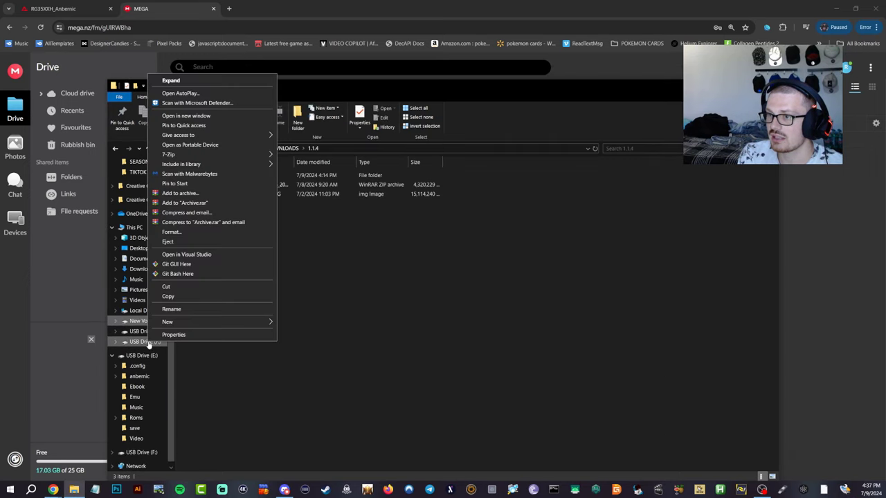
click(173, 338)
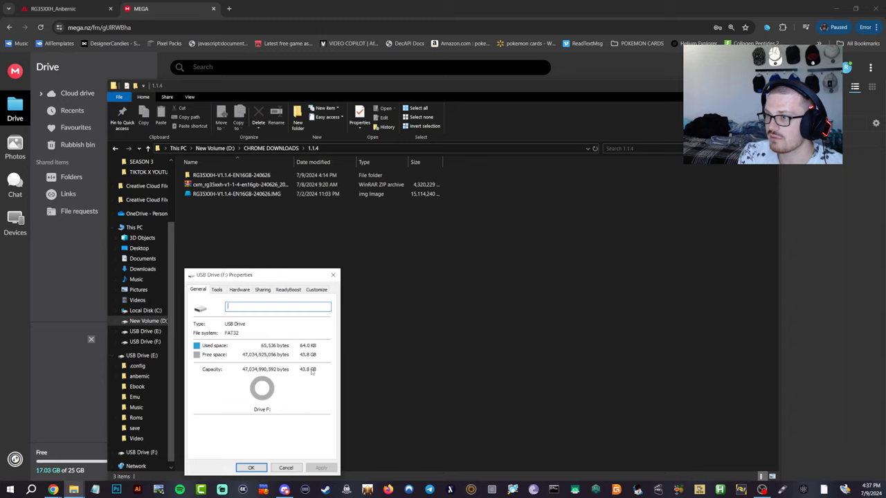
click(286, 468)
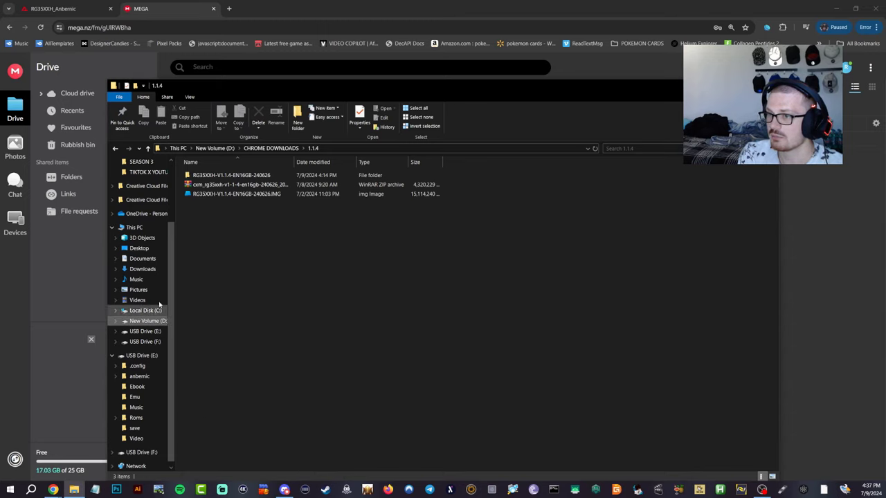
Step: Copy the Roms folder from the CHROME DOWNLOADS USB Drive backup and paste it onto F:
scroll(155, 274, up, 3)
scroll(154, 209, up, 1)
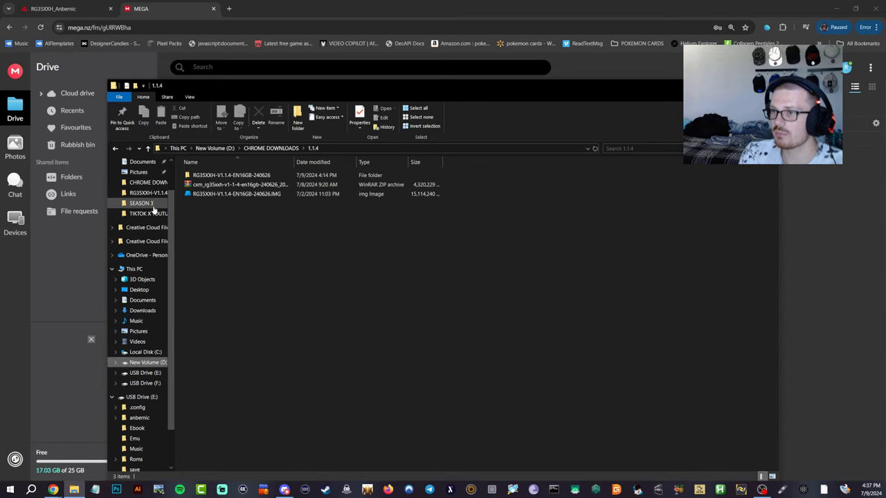
click(152, 184)
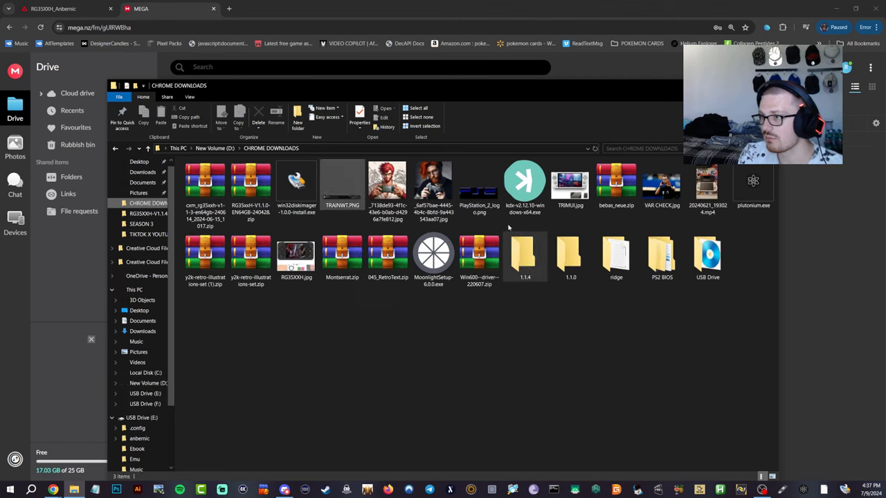
double_click(708, 253)
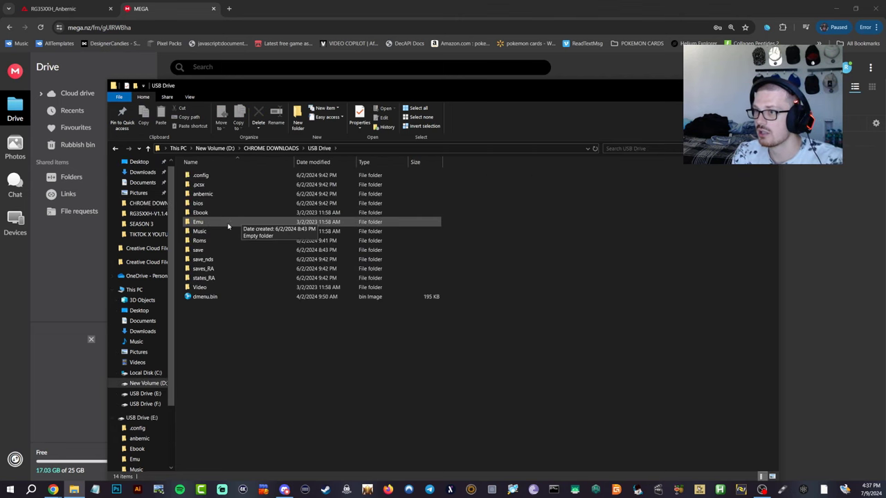
right_click(220, 242)
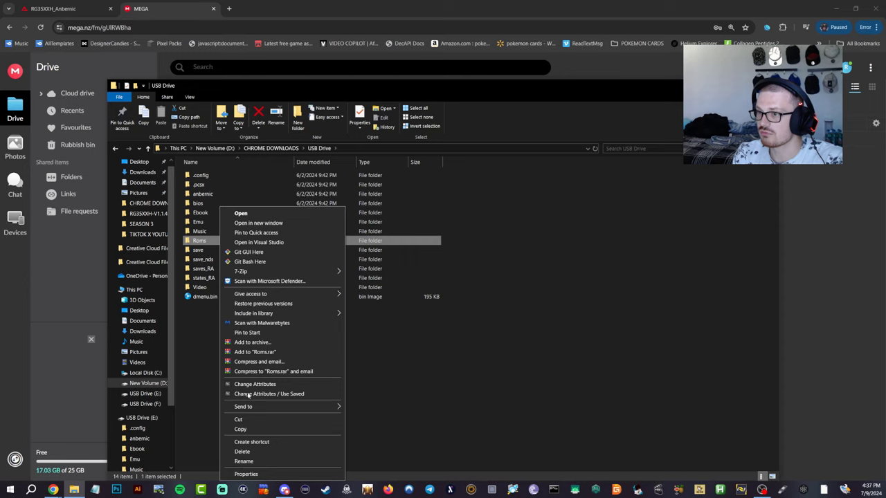
click(240, 429)
click(142, 402)
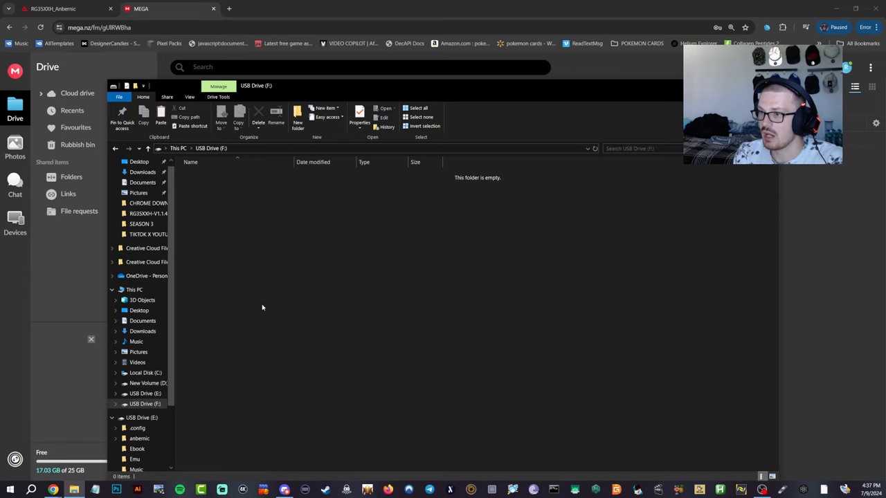
right_click(263, 306)
click(295, 371)
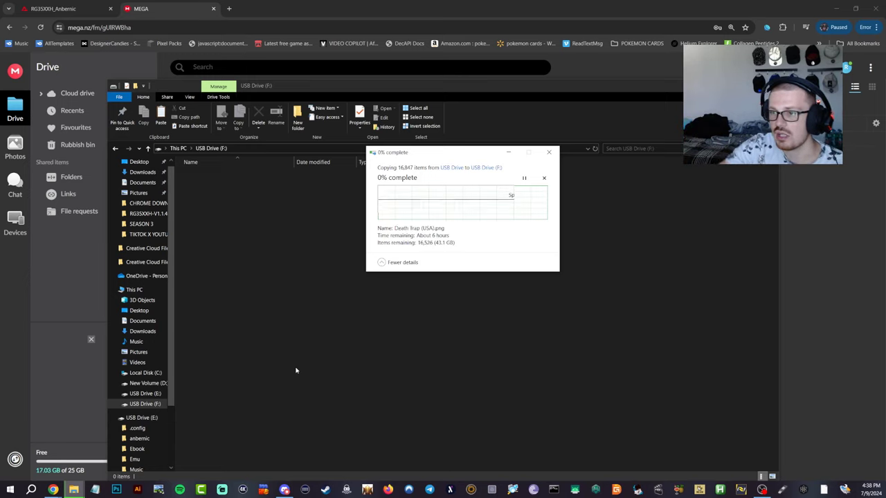
scroll(157, 368, down, 2)
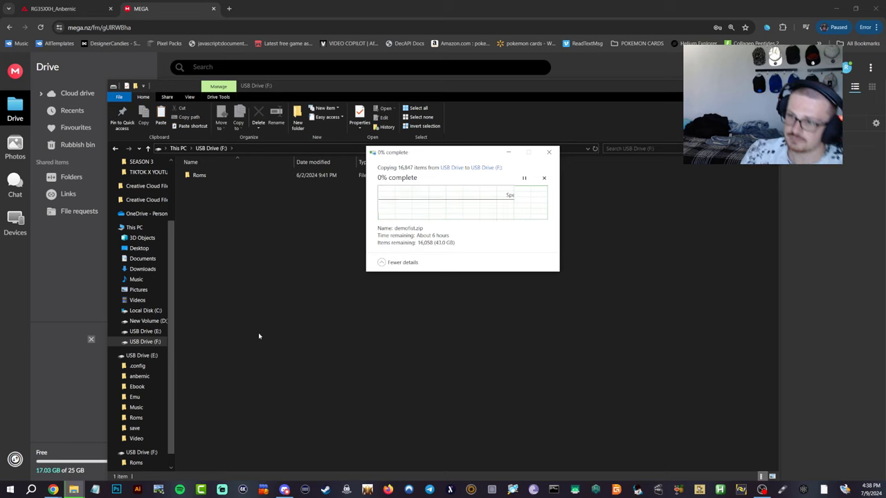
scroll(148, 360, up, 2)
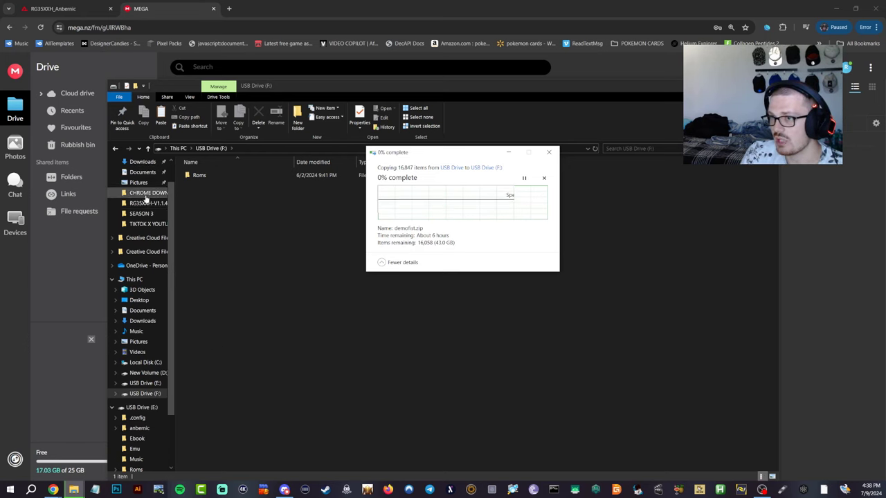
Step: Copy the bios folder from the CHROME DOWNLOADS USB Drive backup and paste it onto E:
click(146, 197)
double_click(708, 252)
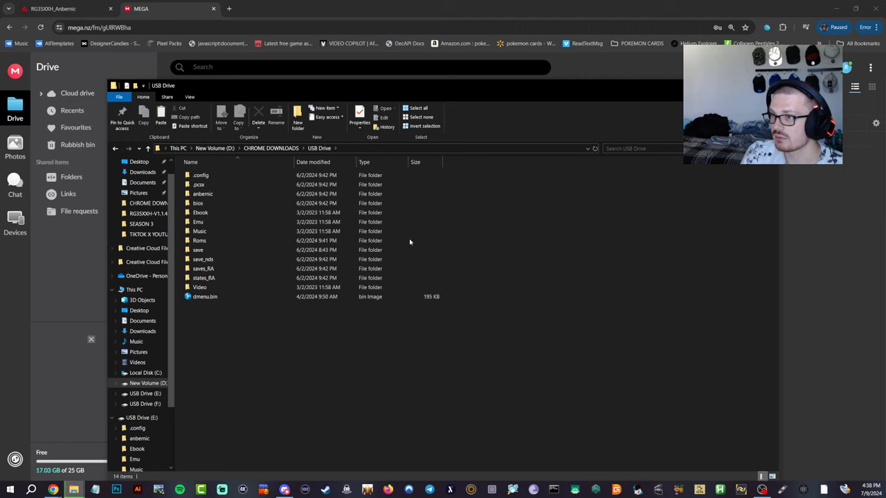
right_click(229, 203)
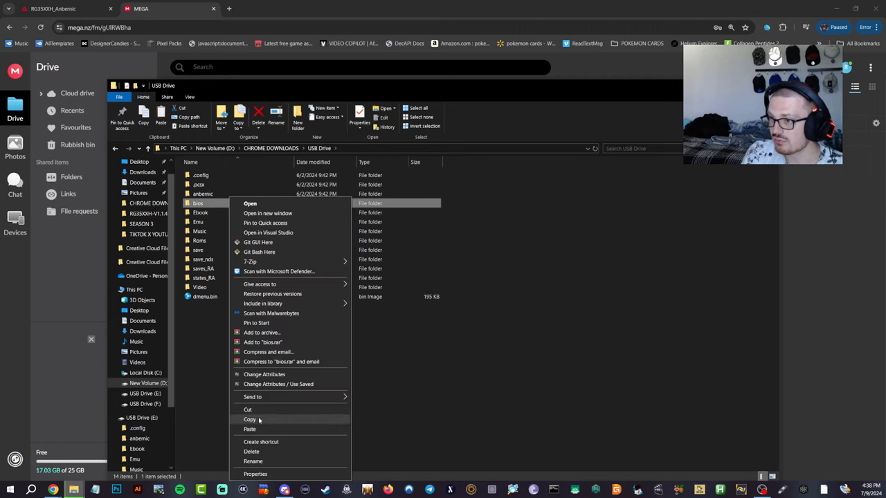
click(258, 419)
scroll(148, 391, down, 1)
click(142, 376)
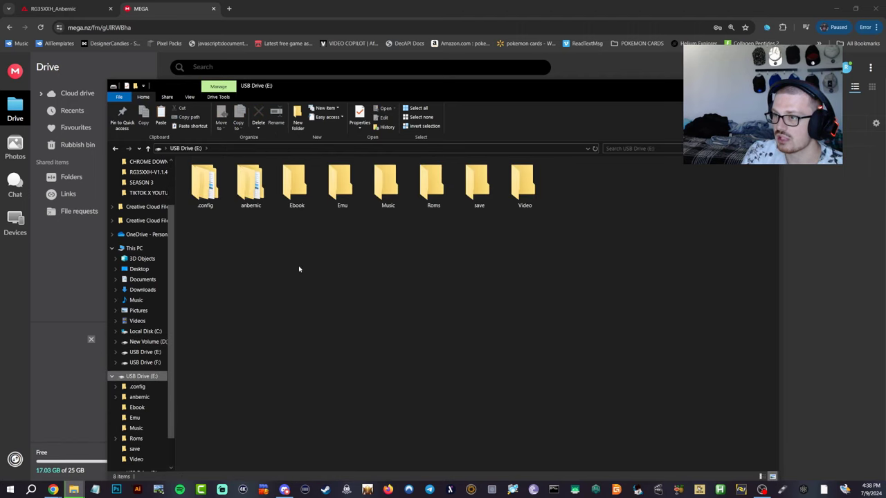
right_click(299, 269)
click(331, 333)
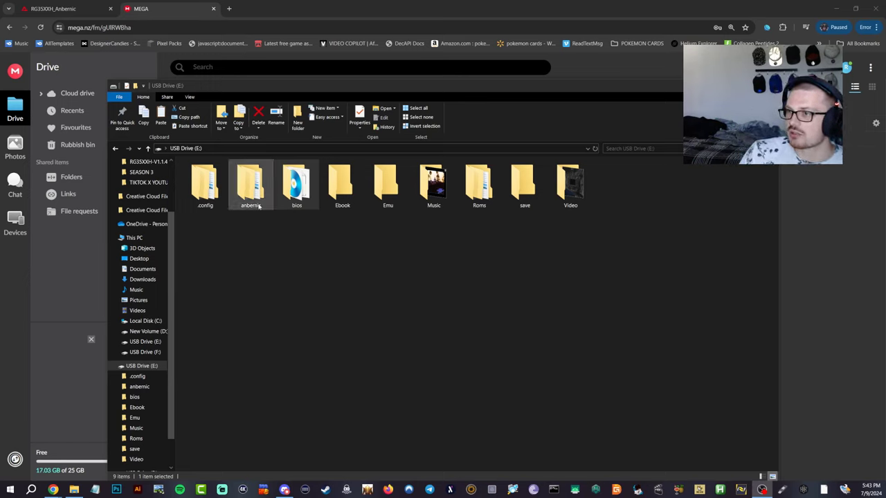
Step: Inspect the bios folder on E:, then check EASYRPG, DREAMCAST and GBA inside Roms on F:
double_click(297, 187)
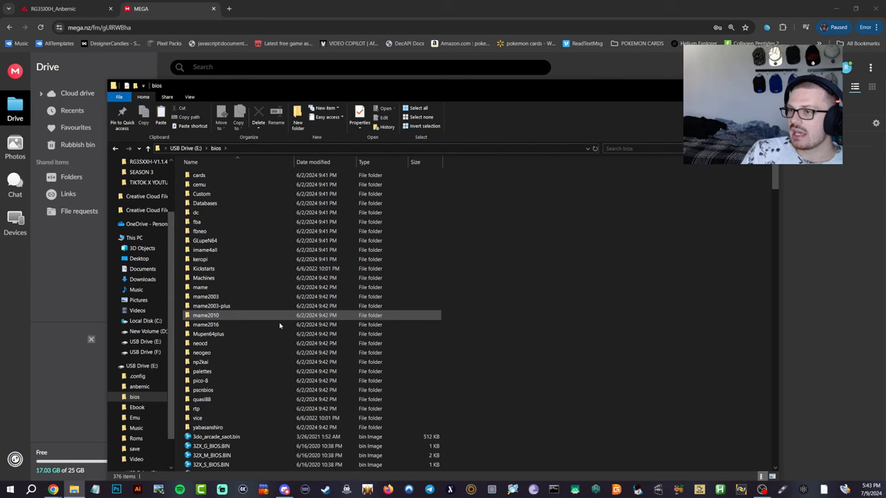
scroll(272, 390, down, 5)
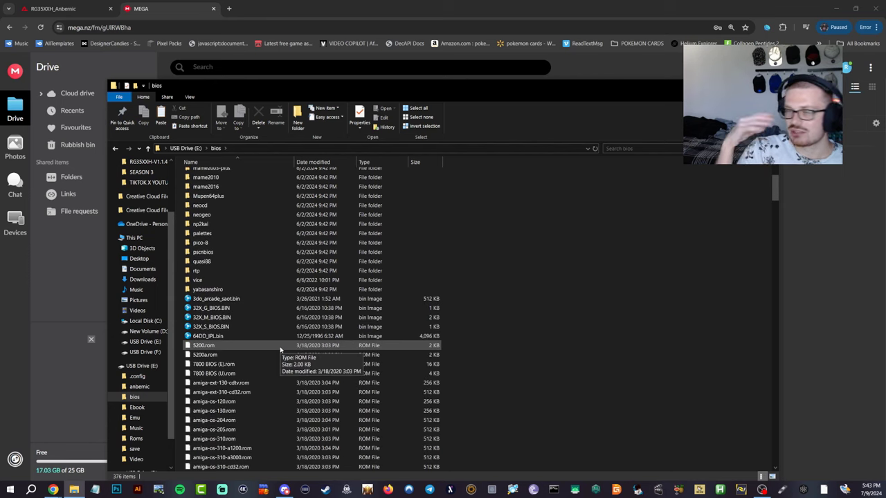
click(116, 351)
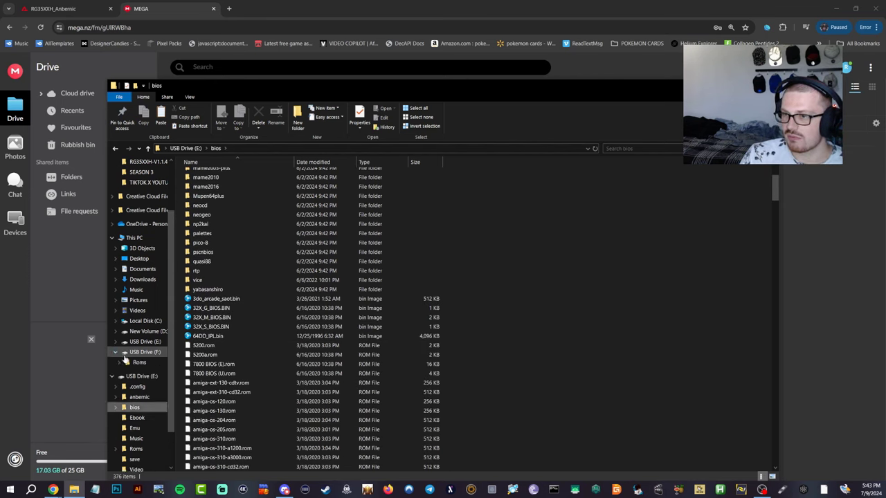
click(138, 362)
double_click(232, 277)
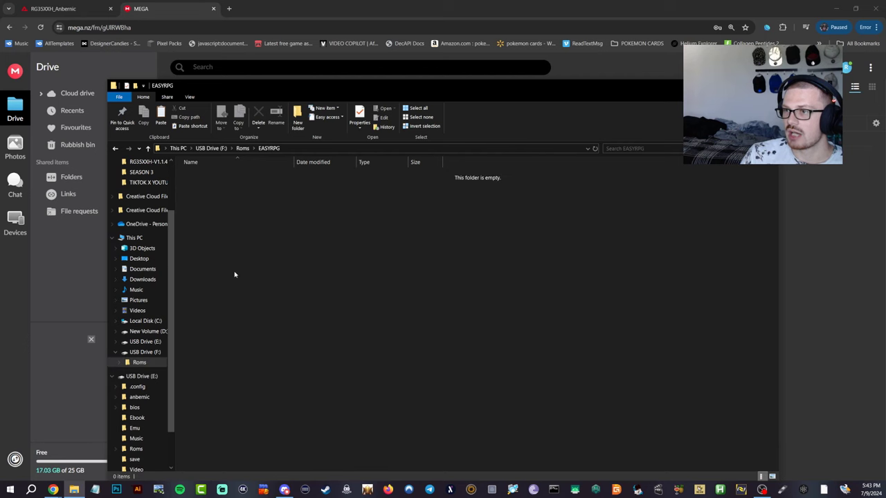
click(244, 149)
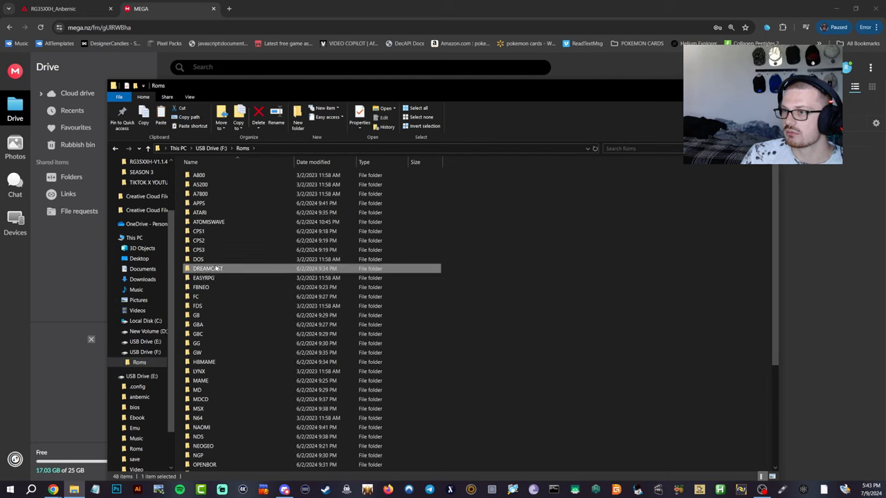
double_click(227, 270)
click(243, 148)
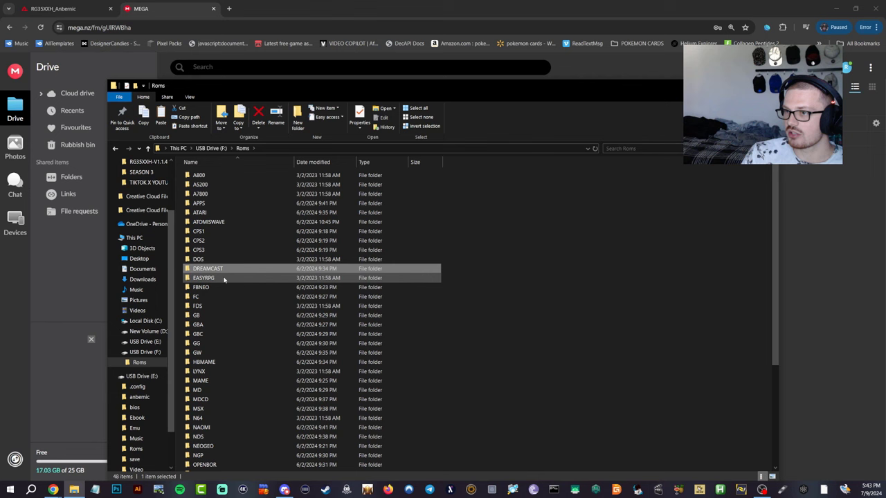
double_click(223, 328)
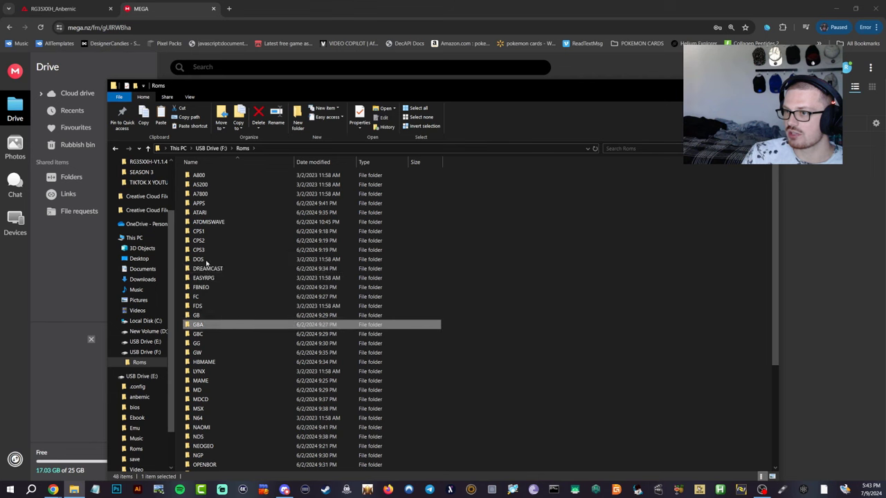
click(244, 149)
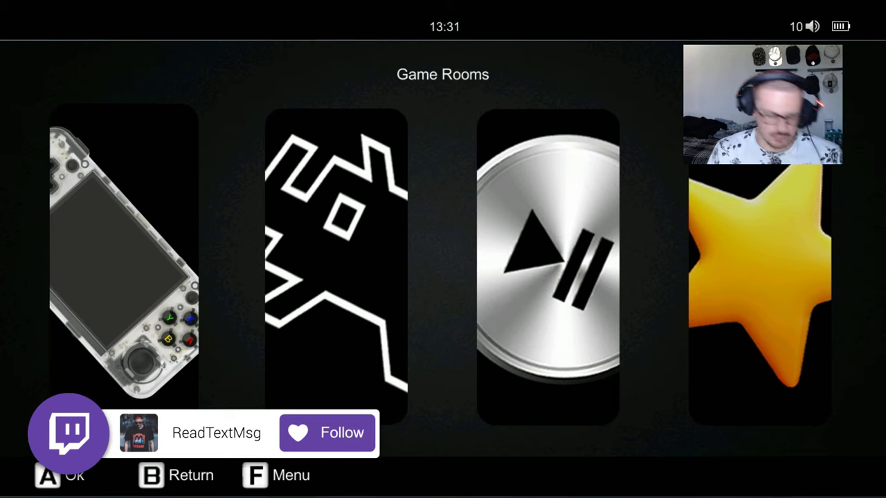
Step: Open System information to confirm firmware V1.1.4 (20240626) and 43.27GB/43.80GB user disk usage
key(Right)
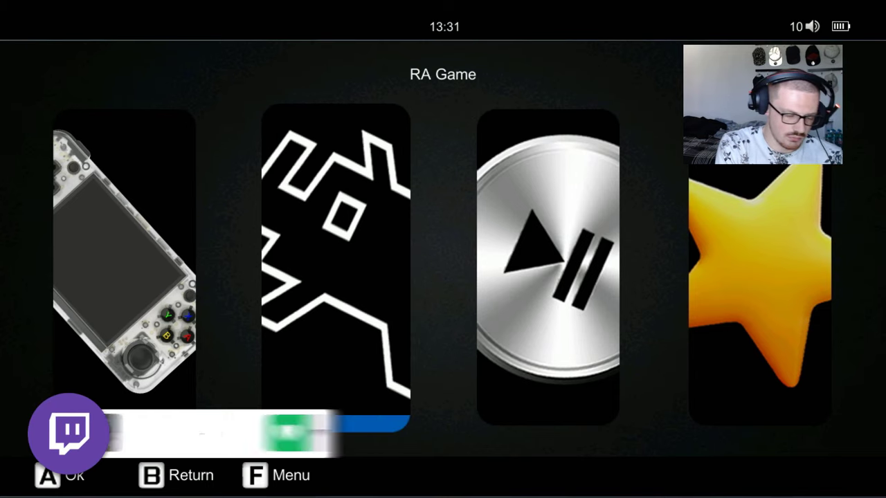
key(Left)
key(Return)
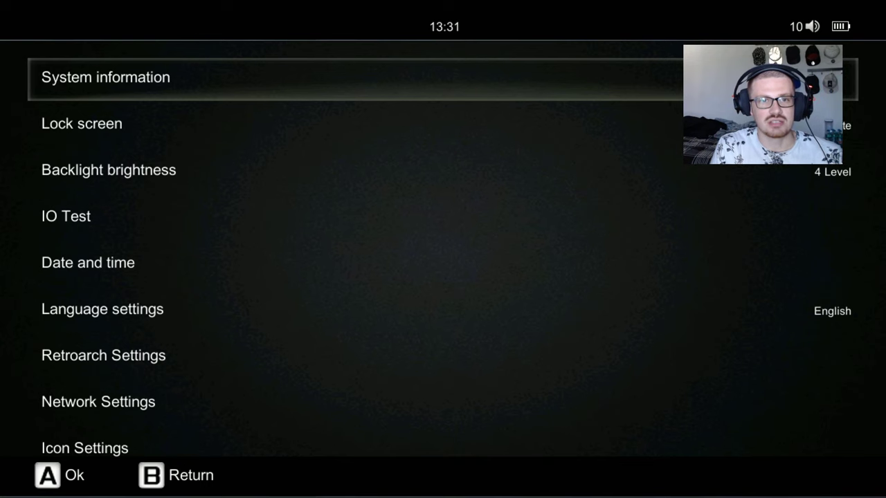
key(Return)
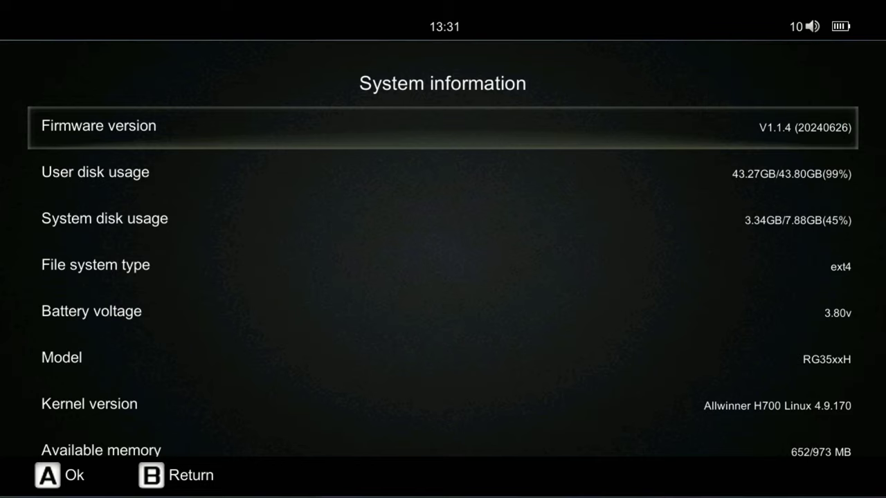
key(Down)
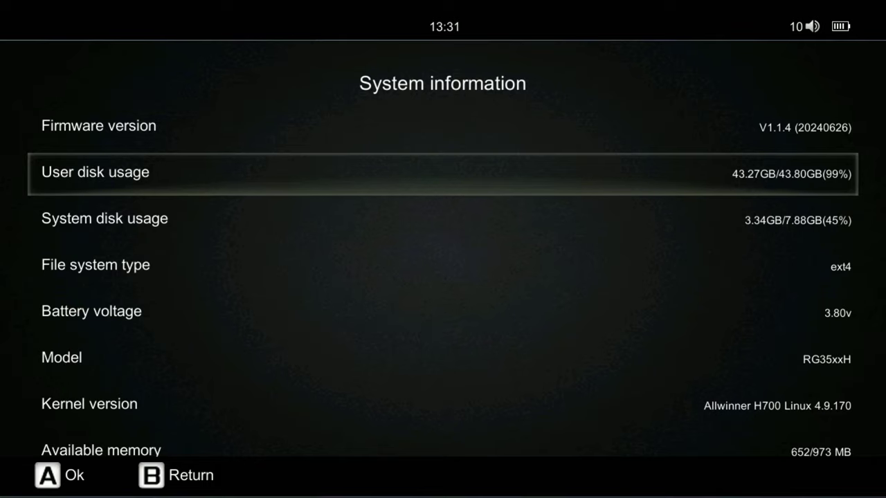
key(Down)
key(Up)
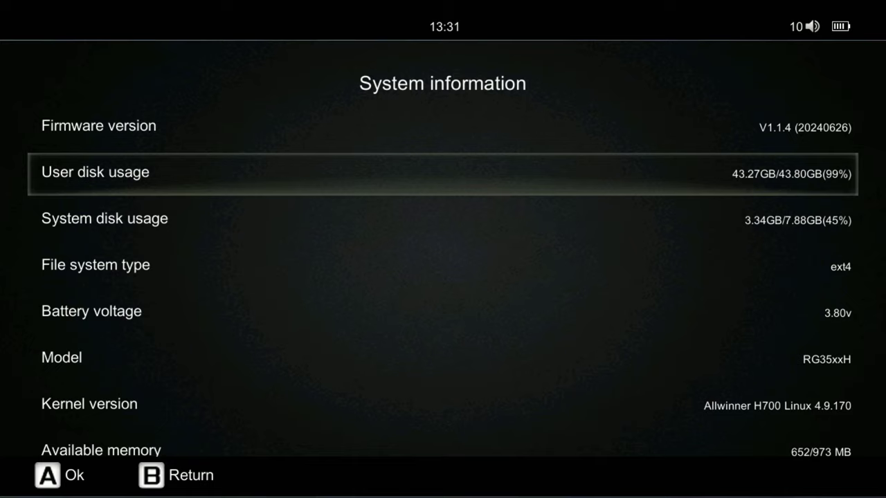